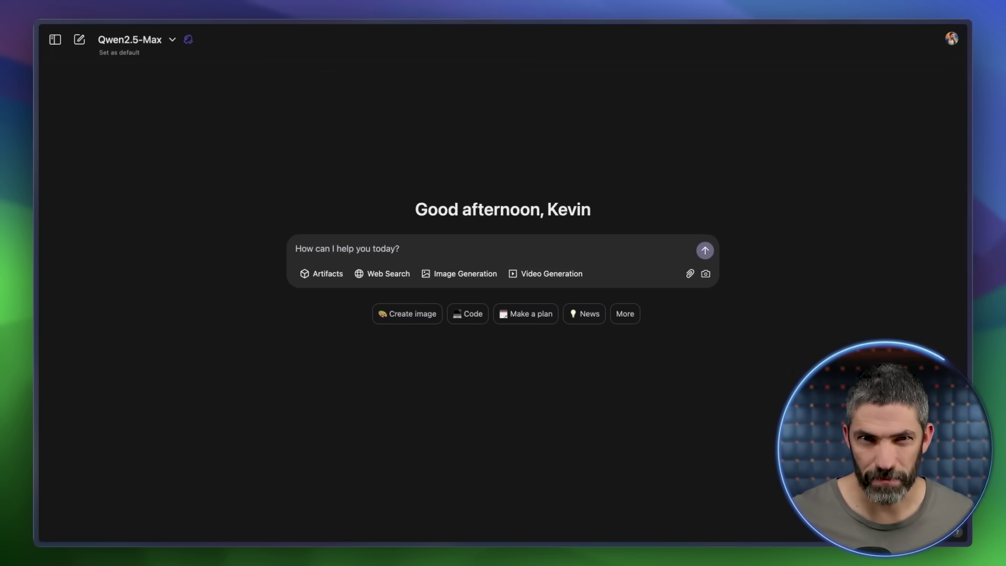
Step: Ask how long 2 plants take to cover half the lake if one plant doubling daily covers it in 30 days
{"action": "type", "text": "If a plant that doubles its size every day covers a lake in 30 days, how much time will it take for 2 plants to cover half the lake?"}
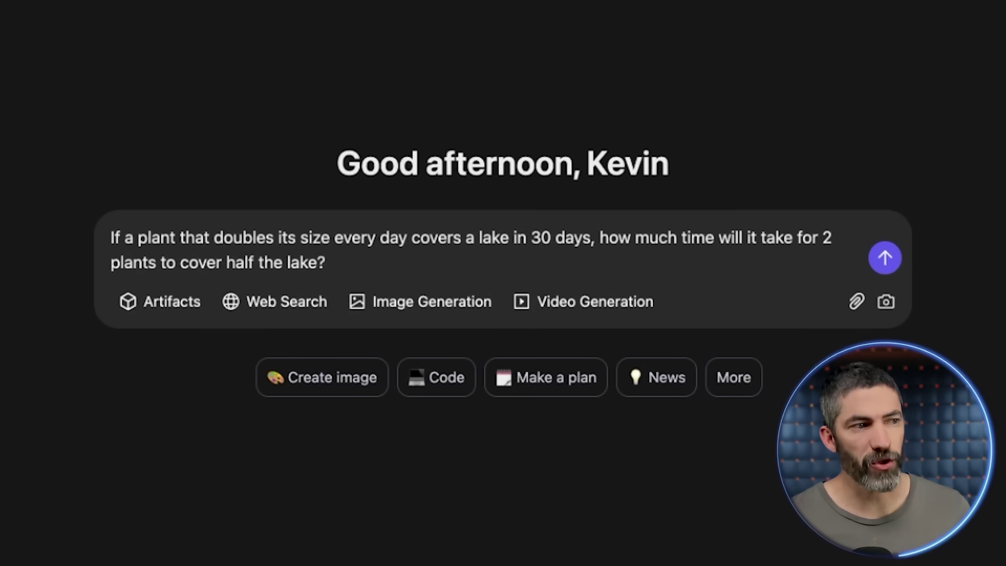
{"action": "left_click", "coordinate": [885, 257]}
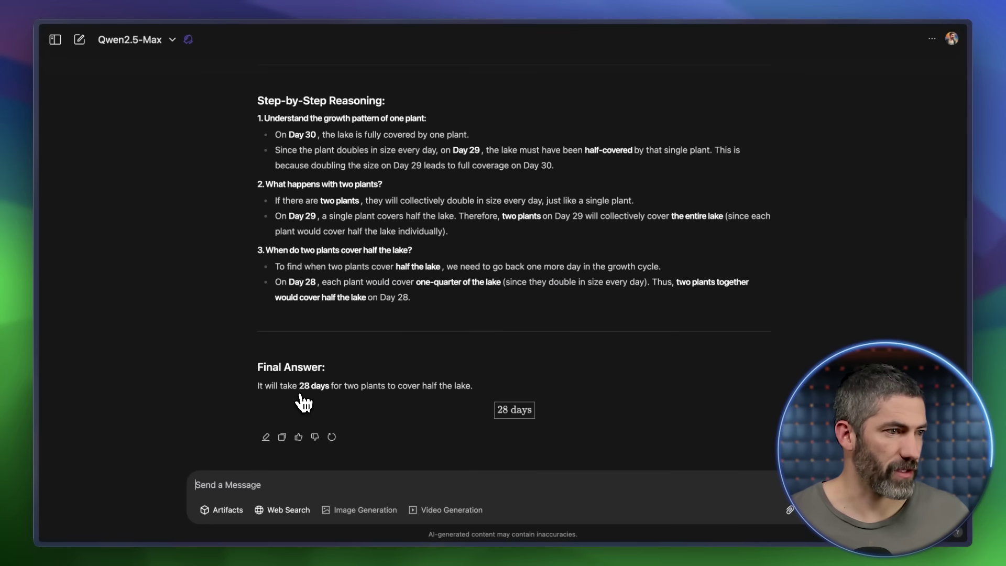
Step: Start a new chat and ask "Which number is larger, 420.69 or 420.7?"
{"action": "left_click", "coordinate": [79, 40]}
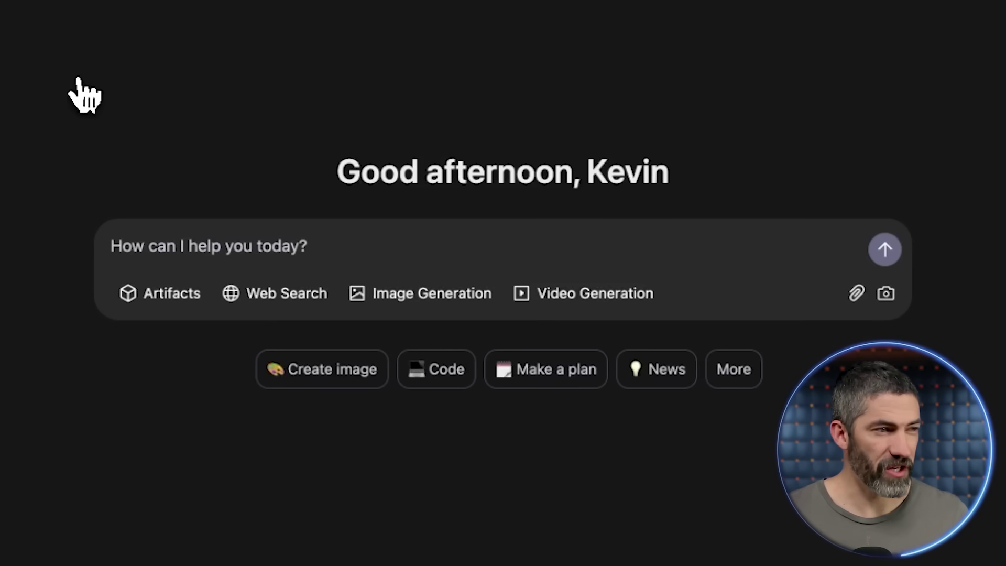
{"action": "type", "text": "Which number is larger, 420.69 or 420.7?"}
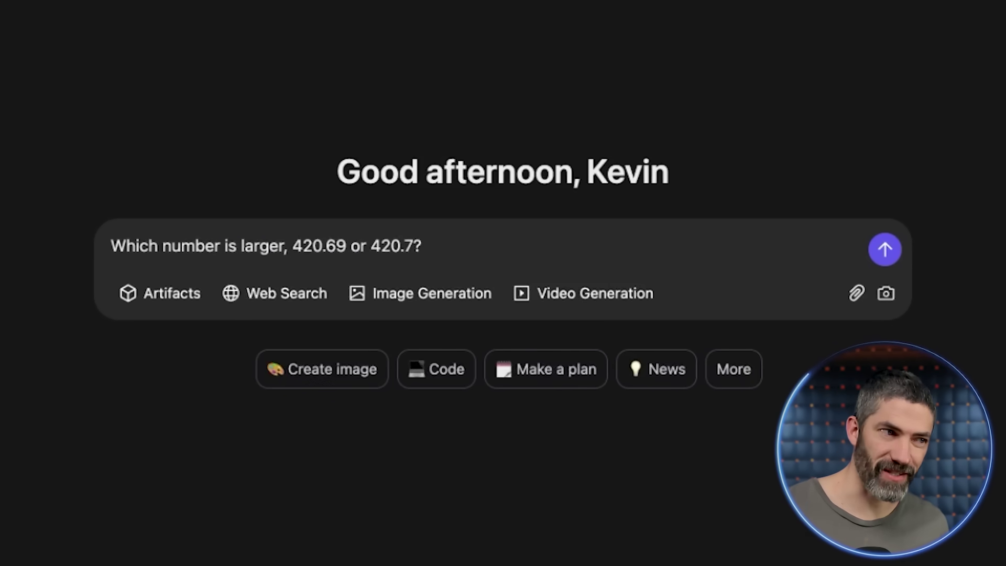
{"action": "key", "text": "Return"}
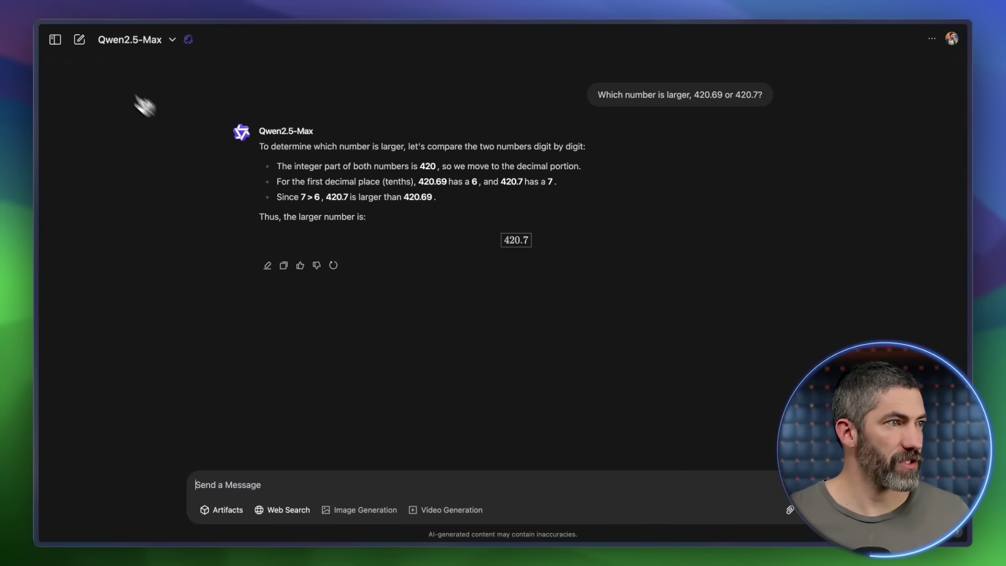
Step: In a new chat, submit the tournament puzzle with 5 matches, 8 teams and exactly 2 teams per match, and review the reply
{"action": "left_click", "coordinate": [79, 40]}
{"action": "type", "text": "You are scheduling a tournament with 5 matches and 8 teams. Each match must have exactly 2 teams, and no team can play more than once. Two teams, A and B, can only compete if team C has already played. However, team C can only play in the second match or later. Is there a valid schedule? If so, propose one; if not, explain why."}
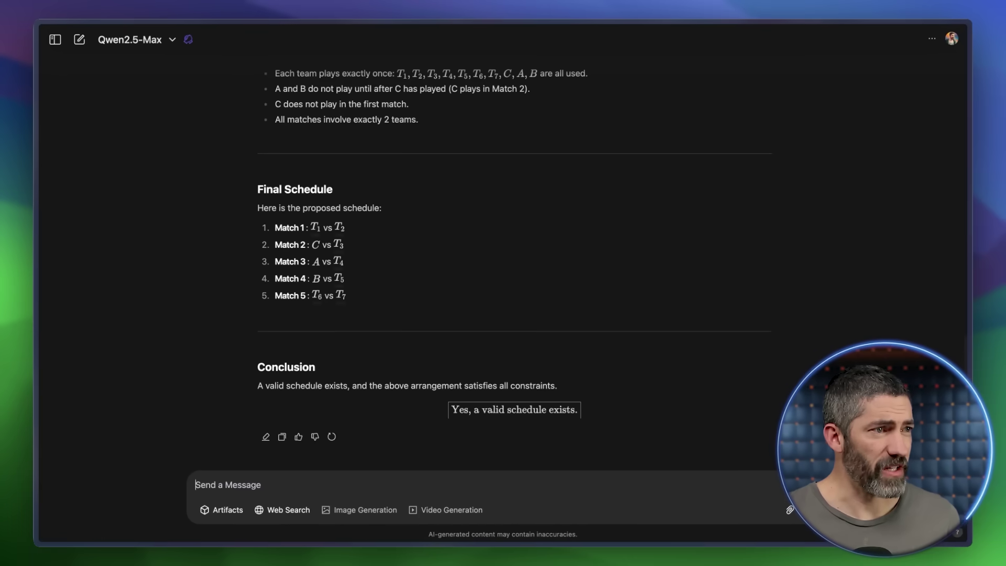
{"action": "scroll", "coordinate": [585, 257], "scroll_direction": "up", "scroll_amount": 6}
{"action": "scroll", "coordinate": [582, 250], "scroll_direction": "up", "scroll_amount": 10}
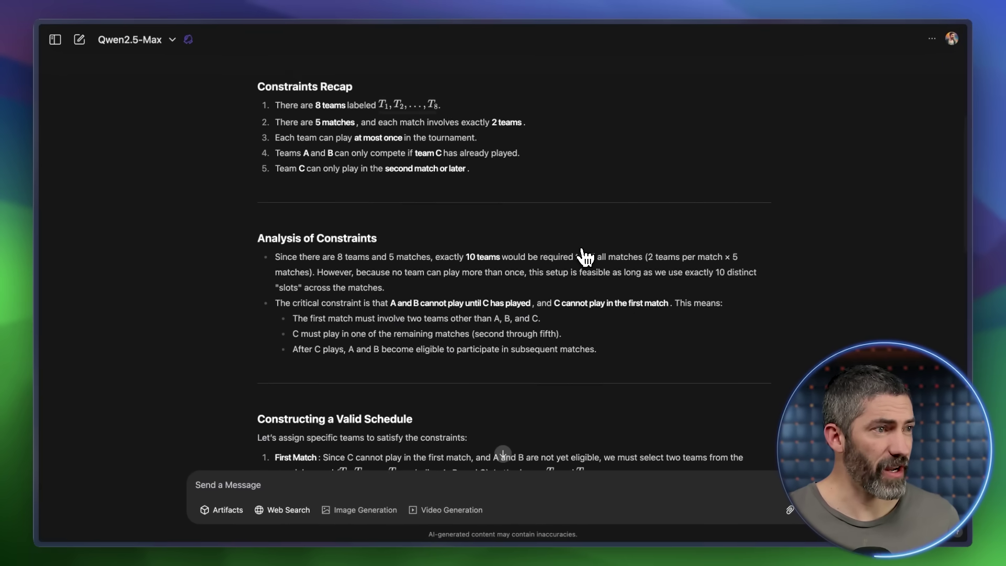
{"action": "scroll", "coordinate": [582, 249], "scroll_direction": "down", "scroll_amount": 20}
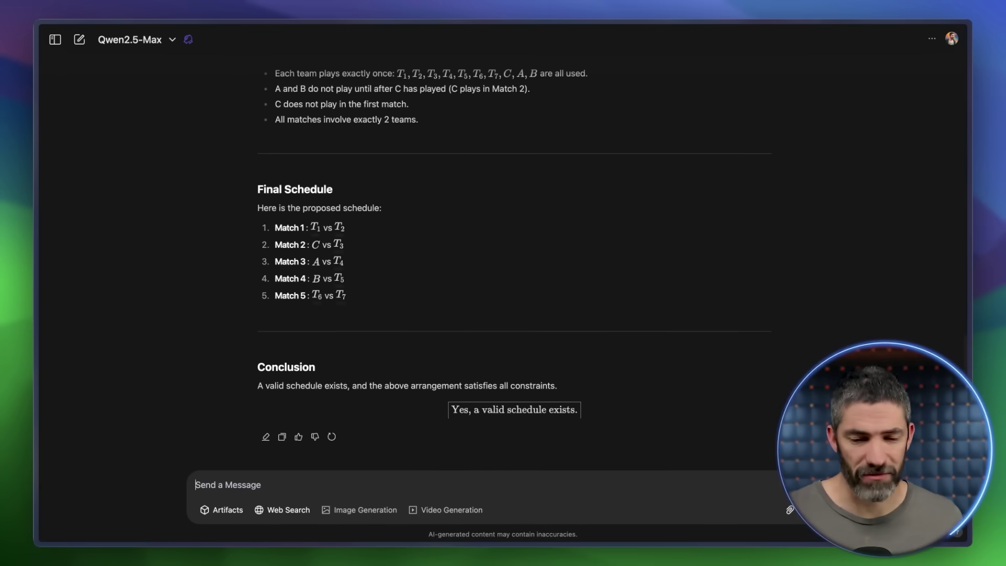
Step: In a new chat, submit the tournament puzzle with 4 matches, 6 teams and exactly 2 teams per match, and review the reply
{"action": "left_click", "coordinate": [80, 40]}
{"action": "type", "text": "You are scheduling a tournament with 4 matches and 6 teams. Each match must have exactly 2 teams, and no team can play more than once. Team A must play before Team B, and Team B must not play in the last match. Is there a valid schedule? If so, propose one."}
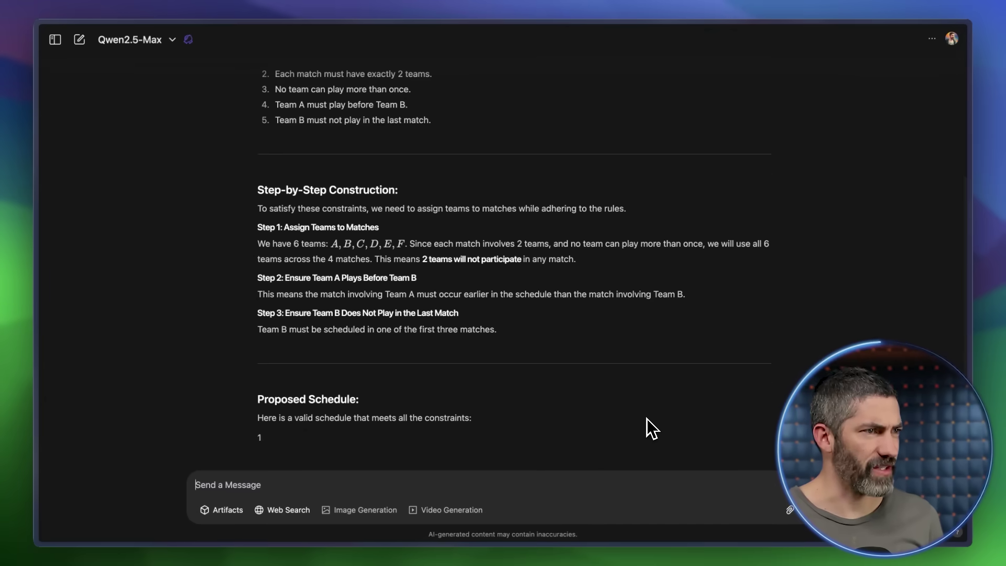
{"action": "scroll", "coordinate": [650, 427], "scroll_direction": "up", "scroll_amount": 3}
{"action": "scroll", "coordinate": [503, 293], "scroll_direction": "down", "scroll_amount": 10}
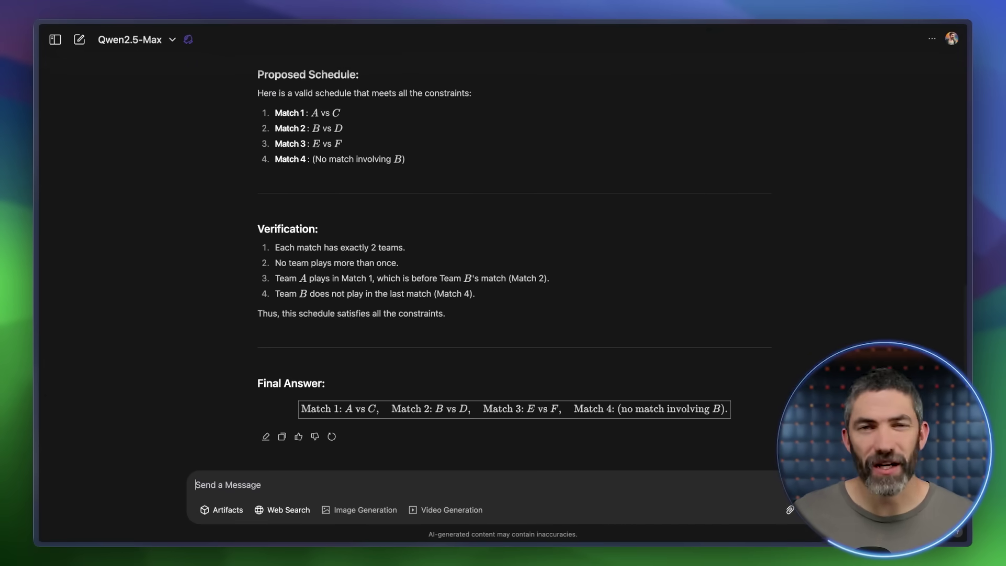
Step: Start a new chat and ask "How many words are in your response to this prompt?"
{"action": "left_click", "coordinate": [79, 39]}
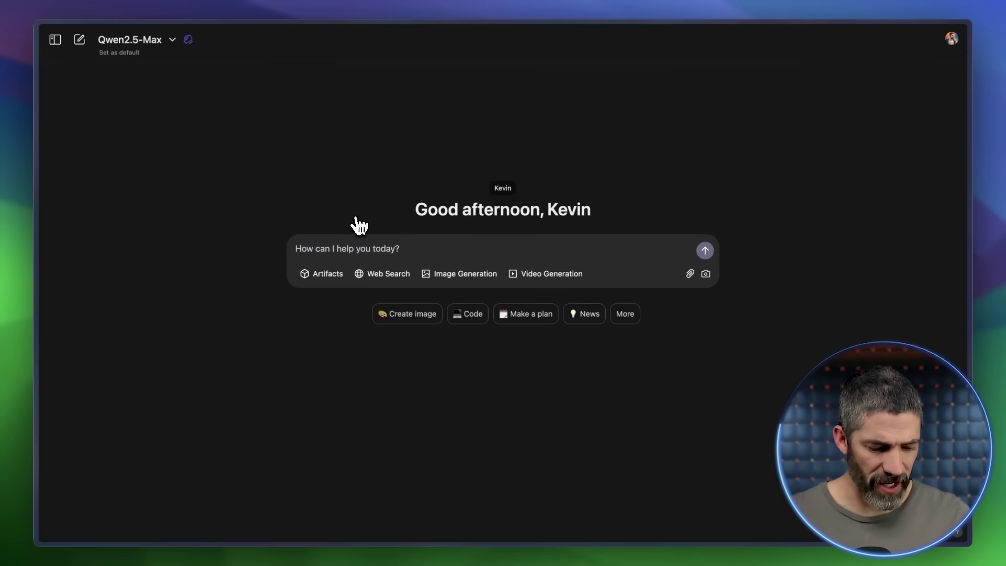
{"action": "type", "text": "How many words are in your response to this prompt?"}
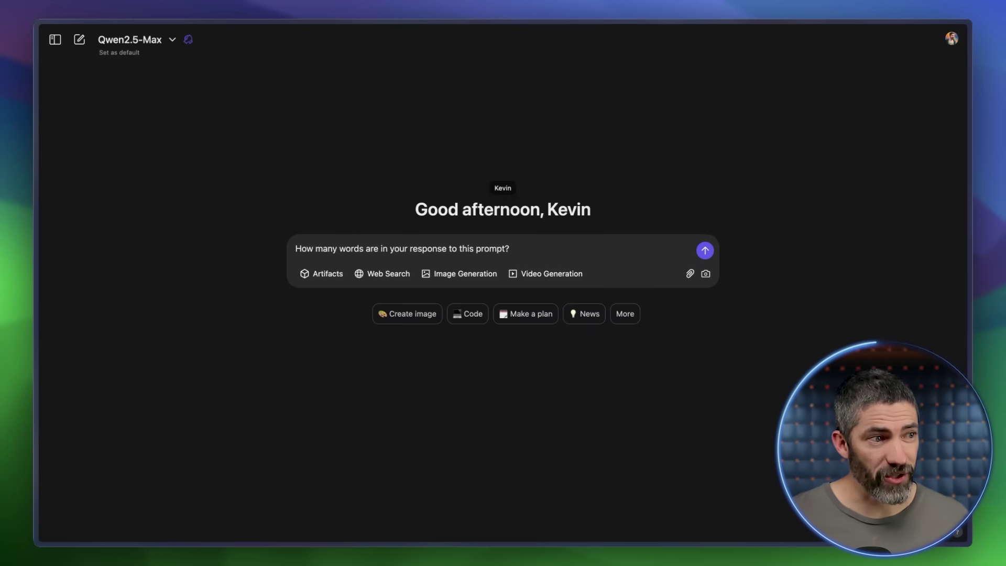
{"action": "left_click", "coordinate": [704, 250]}
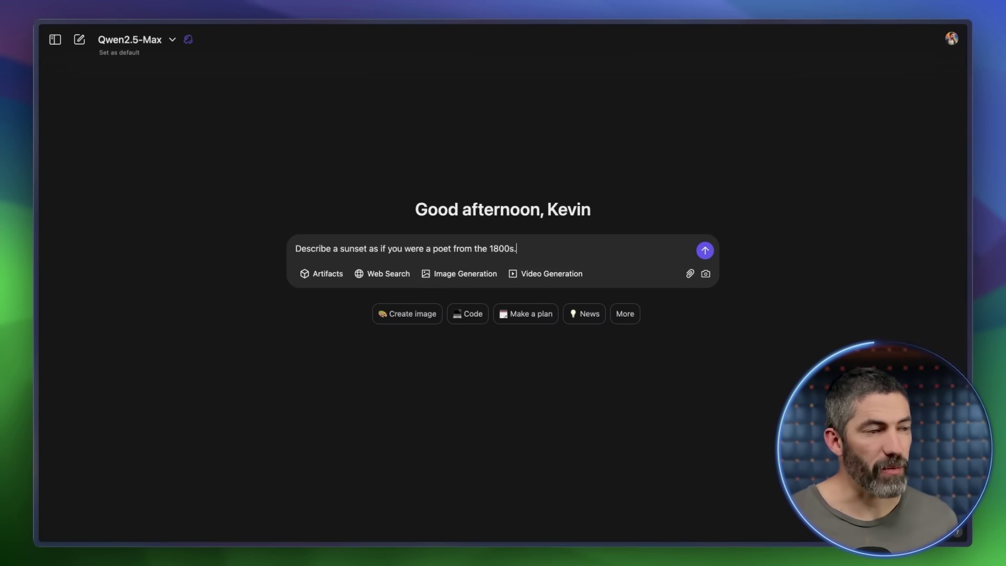
Step: Send the prompt "Describe a sunset as if you were a poet from the 1800s." in a new chat
{"action": "key", "text": "Return"}
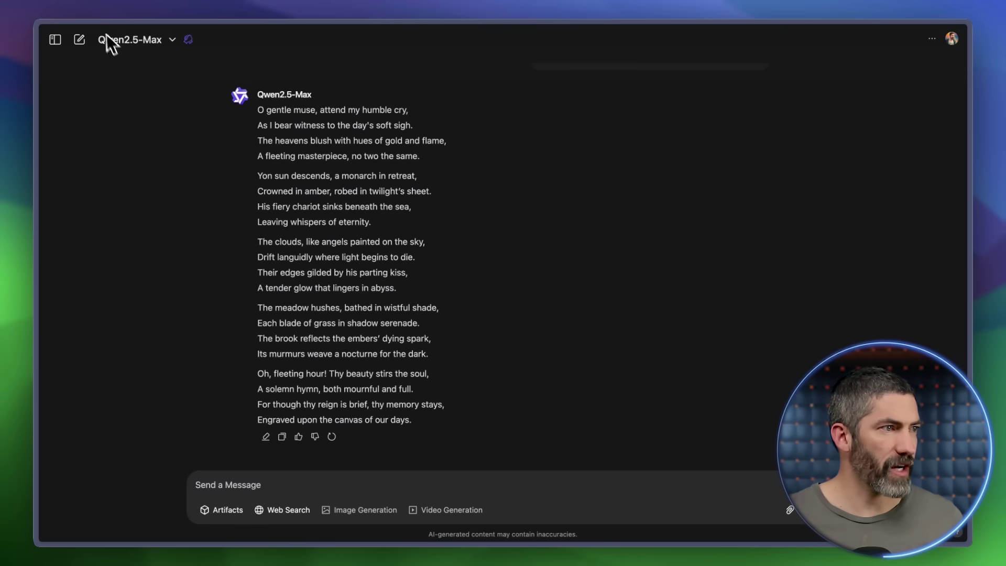
Step: In a new chat, ask for the most delicious full recipe using only flour, eggs, chicken, garlic and butter, and read through it
{"action": "left_click", "coordinate": [79, 40]}
{"action": "type", "text": "I only have 5 ingredients: flour, eggs, chicken, garlic, and butter. What is the most delicious food I can make using only these 5 ingredients. Give me the full recipe and cooking instructions"}
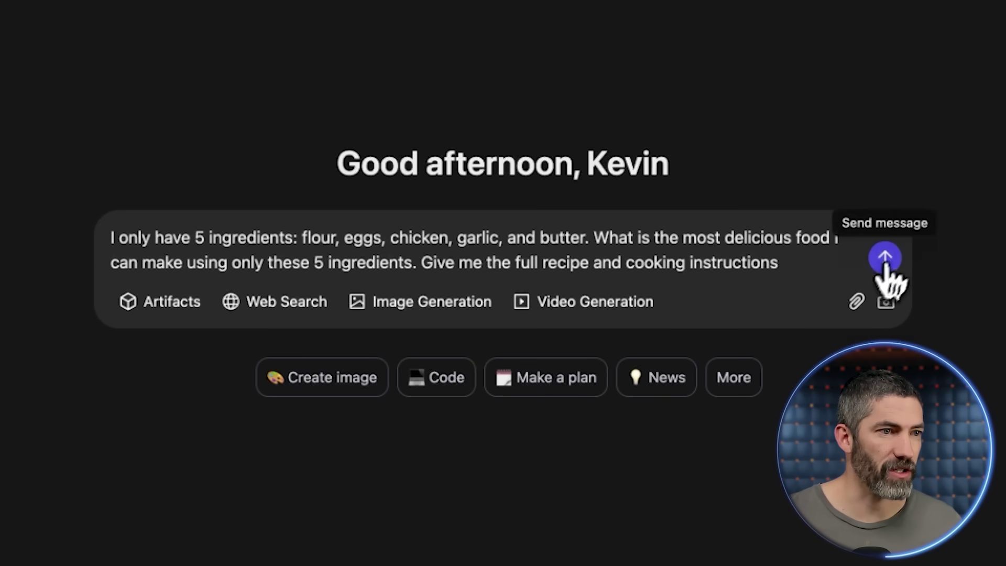
{"action": "left_click", "coordinate": [889, 262]}
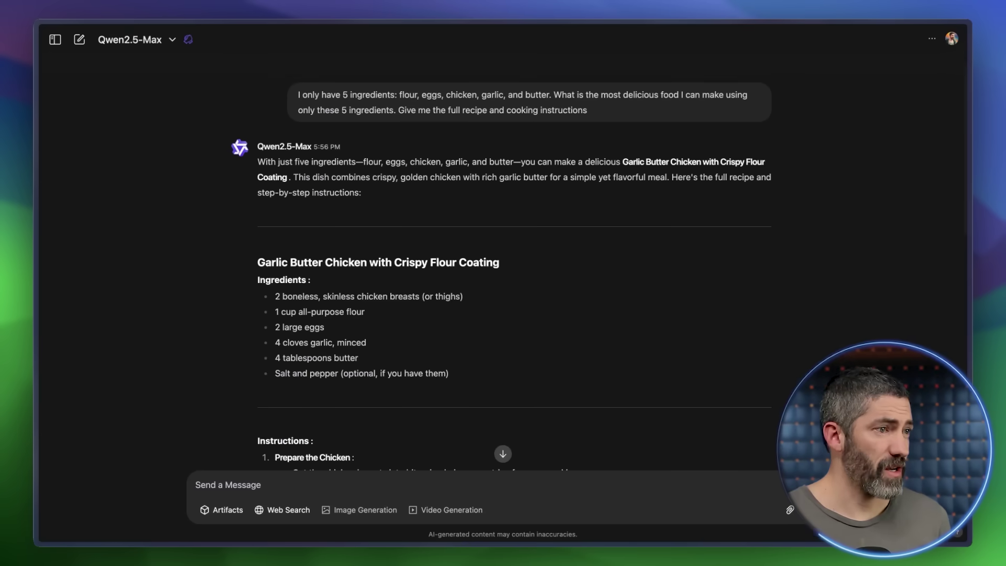
{"action": "scroll", "coordinate": [564, 270], "scroll_direction": "down", "scroll_amount": 15}
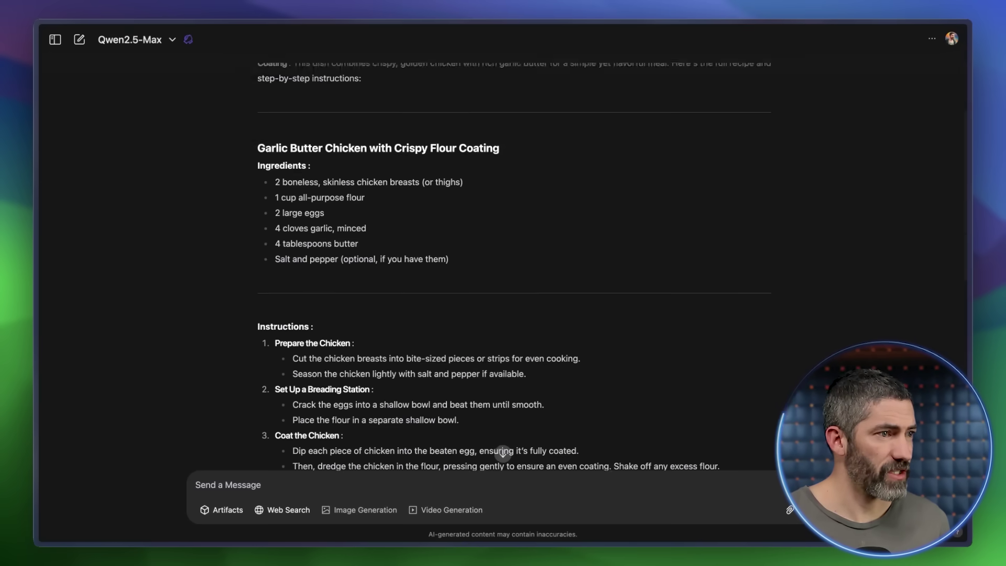
{"action": "scroll", "coordinate": [565, 272], "scroll_direction": "down", "scroll_amount": 5}
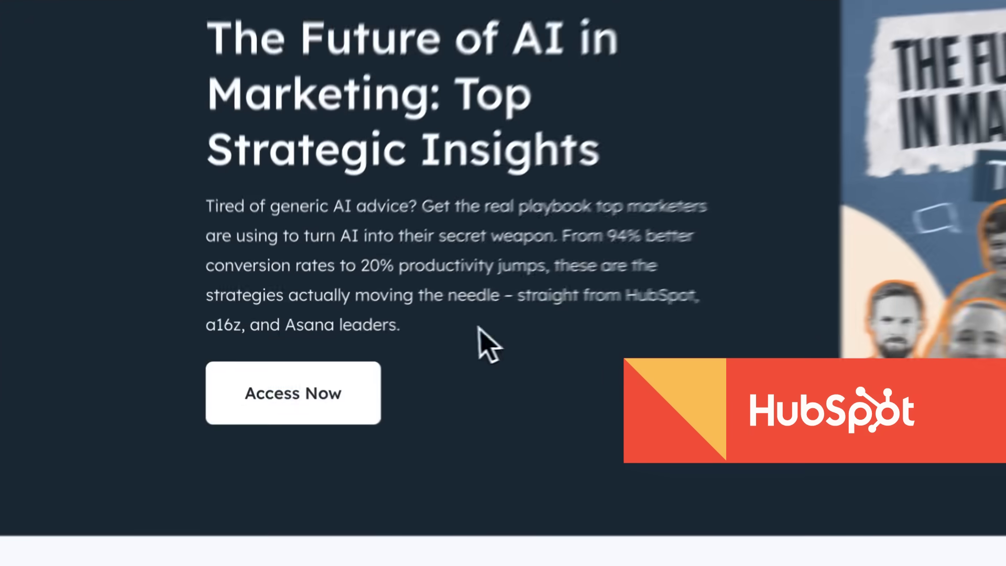
Step: Request access to HubSpot's "The Future of AI in Marketing: Top Strategic Insights" playbook on its web page
{"action": "left_click", "coordinate": [315, 385]}
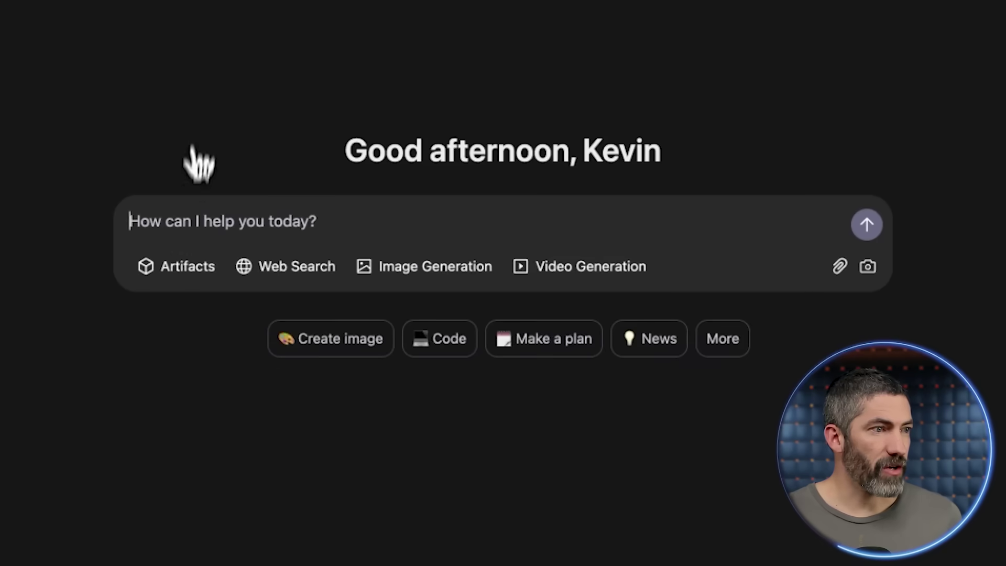
Step: With Artifacts enabled, request a script for a yellow ball bouncing inside a slowly rotating sphere with proper collision detection
{"action": "left_click", "coordinate": [173, 267]}
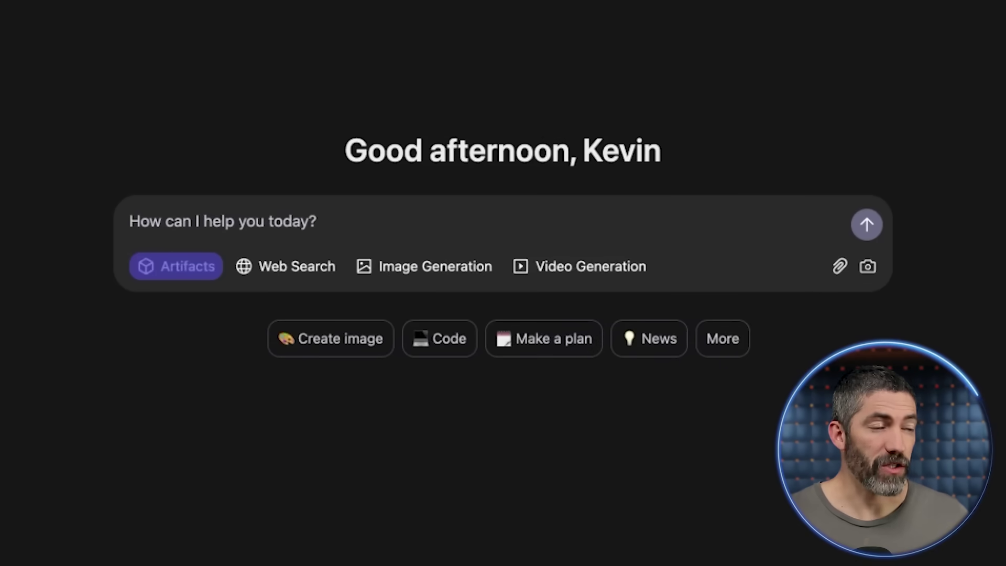
{"action": "type", "text": "write a script for a bouncing yellow ball within a sphere, make sure to handle collision detection properly. make the sphere slowly rotate. make sure ball stays within the sphere."}
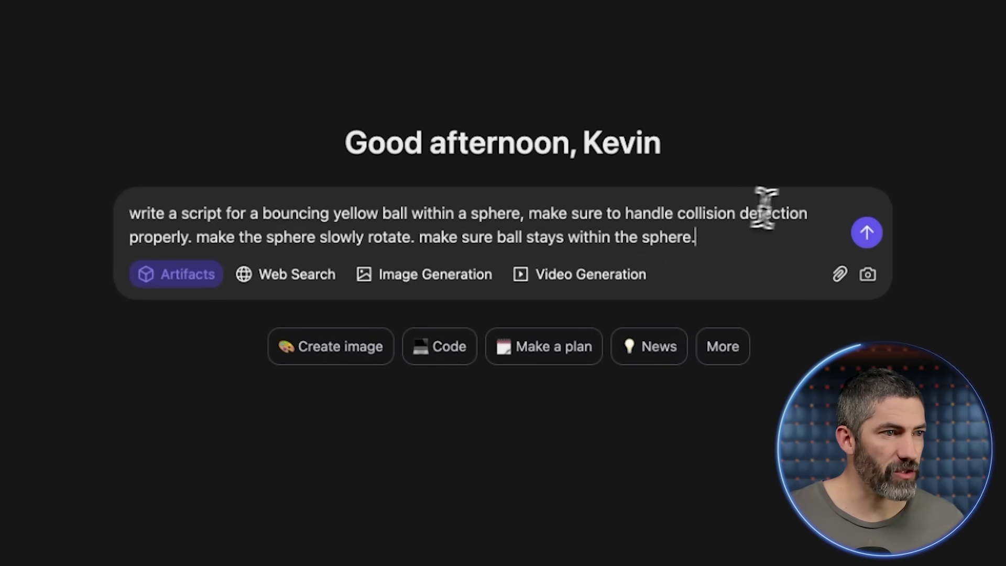
{"action": "left_click", "coordinate": [862, 235]}
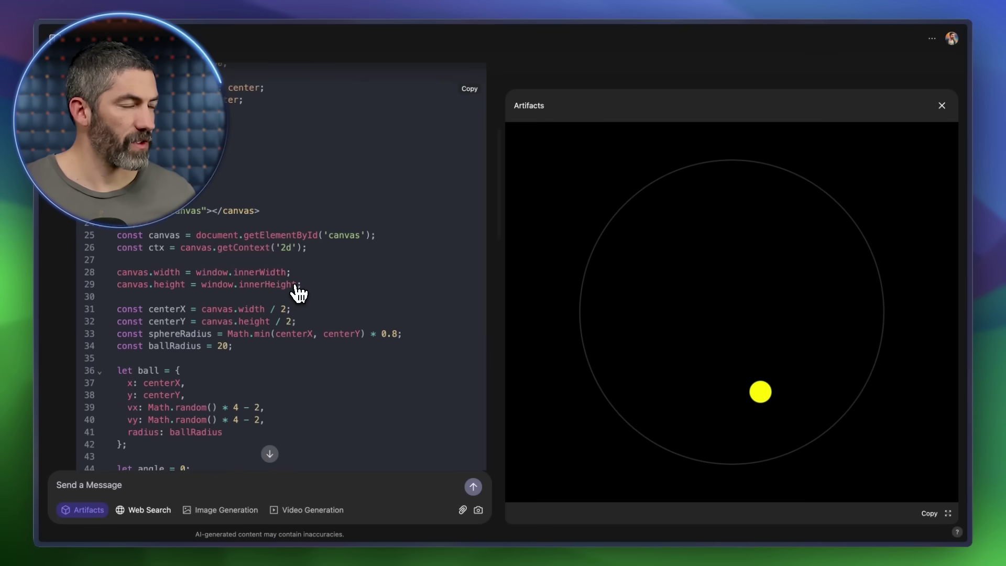
Step: Look over the generated code and ask to make the ball move faster and switch to 20 balls
{"action": "scroll", "coordinate": [298, 292], "scroll_direction": "up", "scroll_amount": 5}
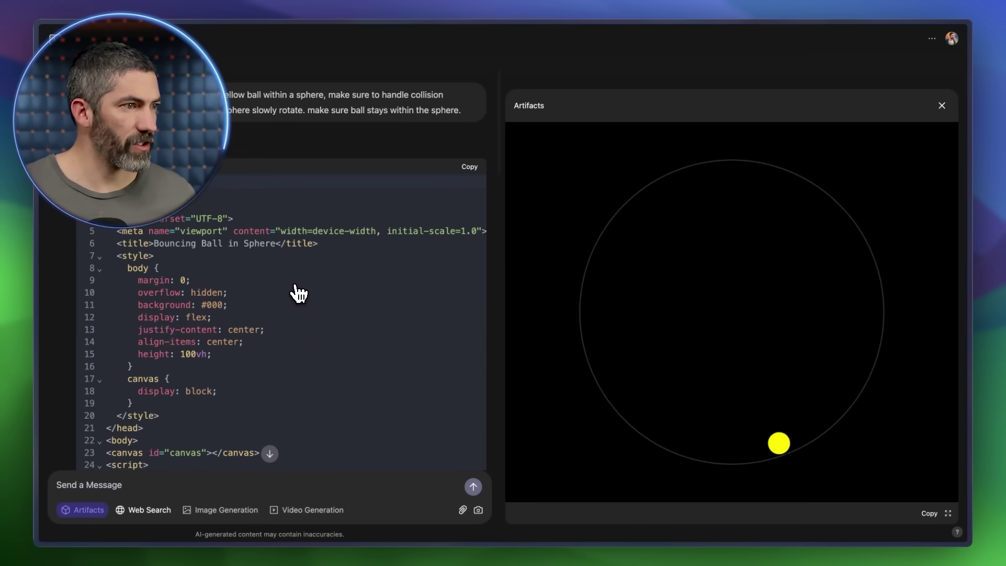
{"action": "scroll", "coordinate": [298, 292], "scroll_direction": "down", "scroll_amount": 20}
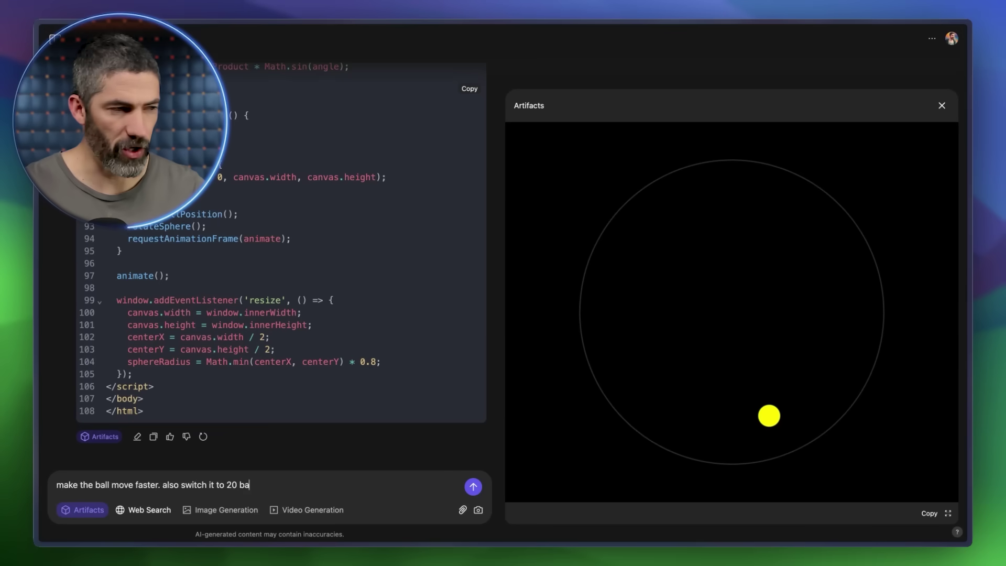
{"action": "key", "text": "Return"}
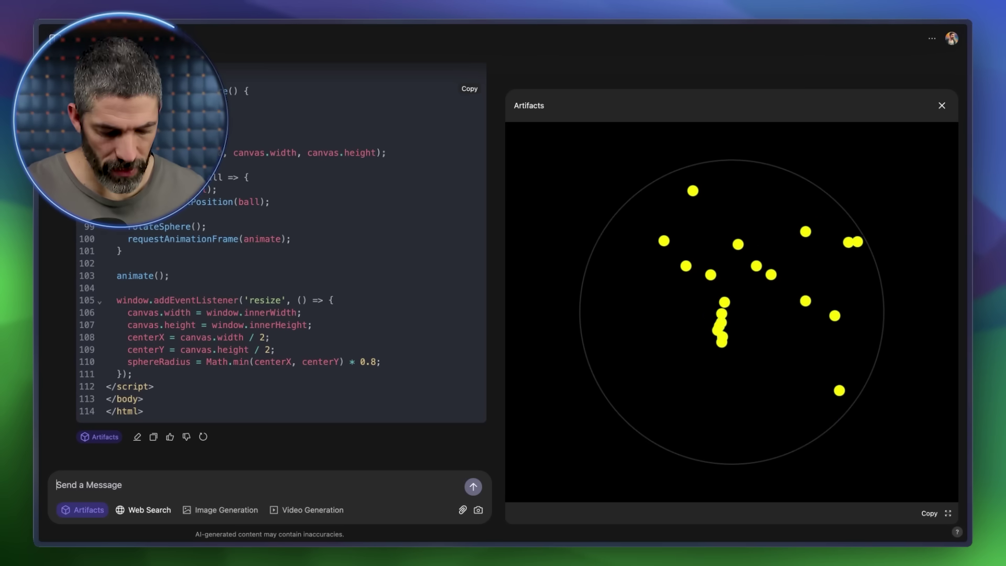
Step: Ask to make the animation interactive so that clicking in the circle adds a new ball, and to make the balls multi-colored
{"action": "type", "text": "now make it i"}
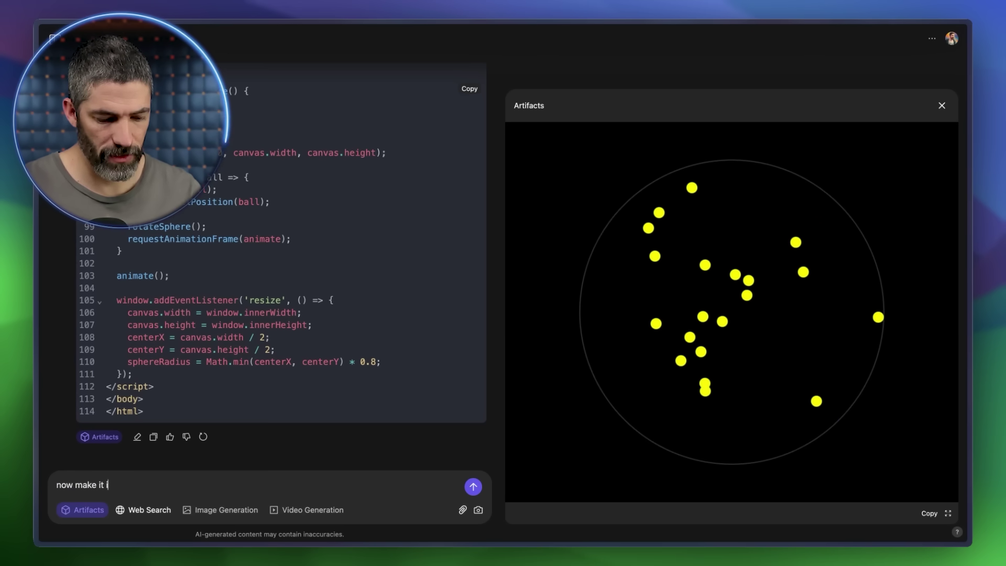
{"action": "type", "text": "nteractive. when I"}
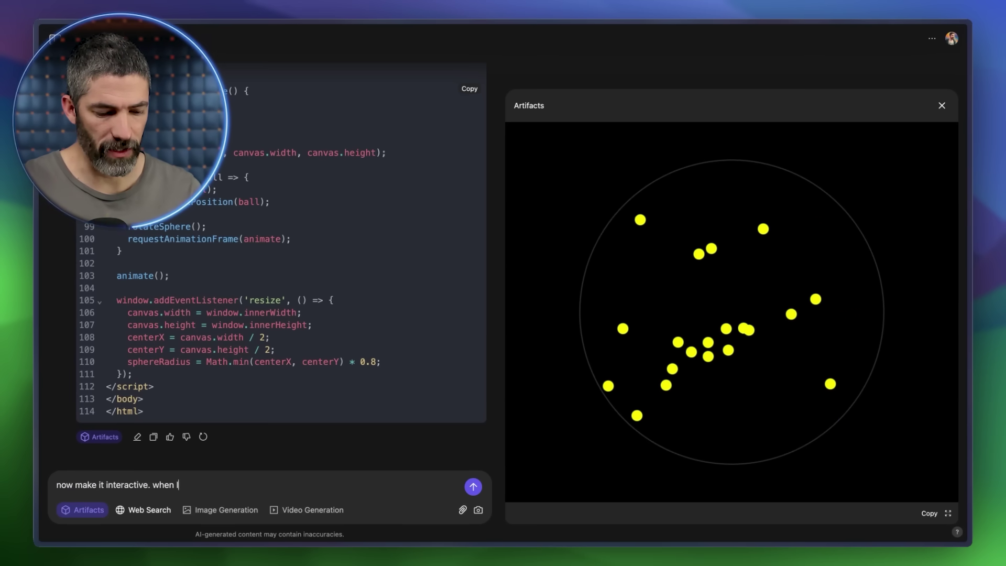
{"action": "type", "text": " click in the circle, a new"}
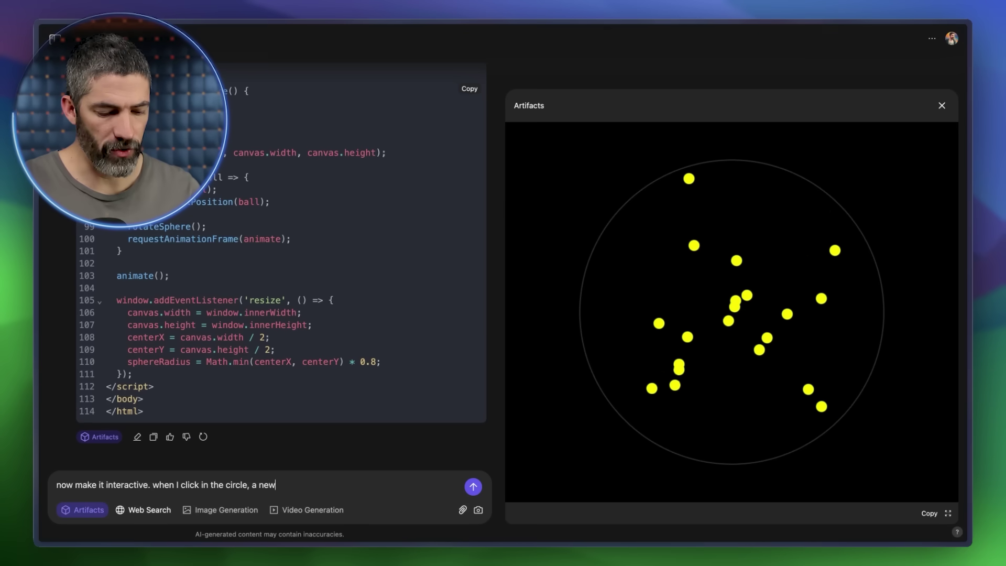
{"action": "type", "text": " ball appears. also make "}
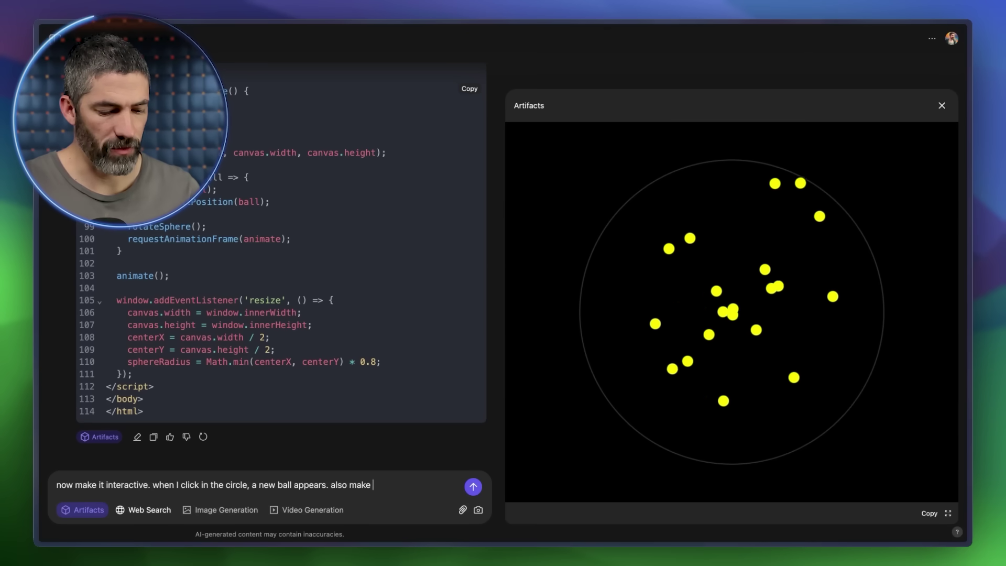
{"action": "type", "text": "them multi-colored"}
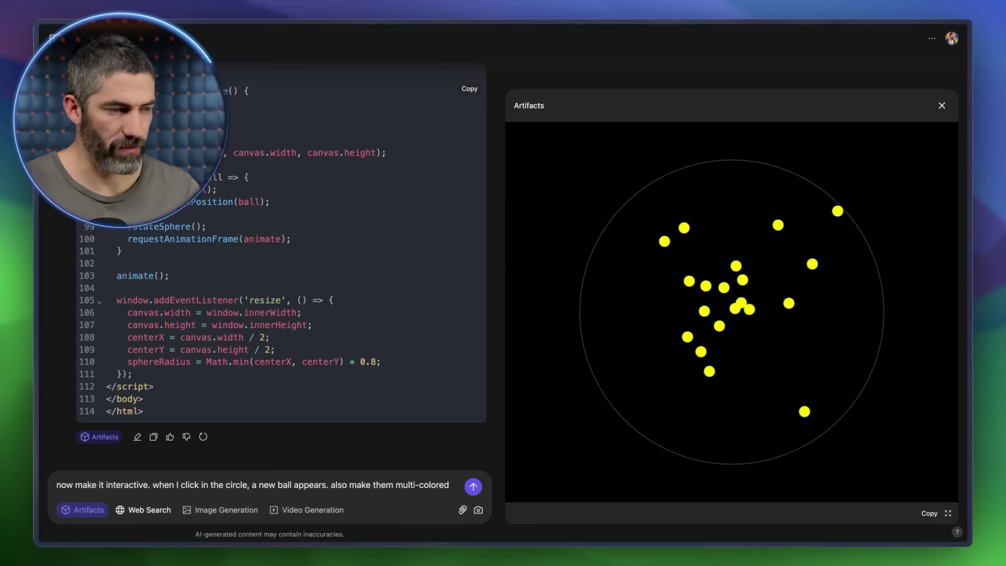
{"action": "key", "text": "Return"}
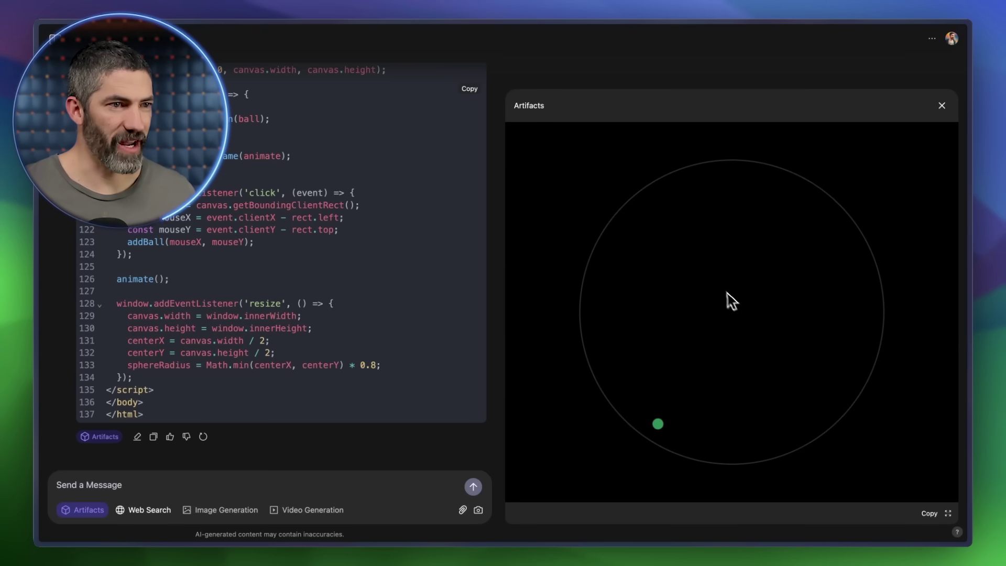
Step: Test the interactive animation by adding many new balls at different spots inside the circle
{"action": "left_click", "coordinate": [746, 378]}
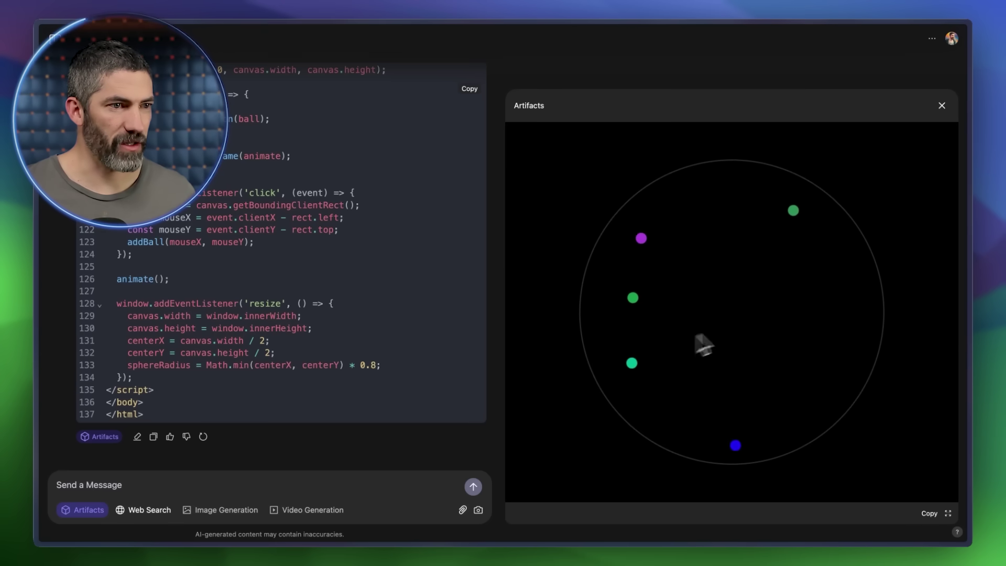
{"action": "left_click", "coordinate": [746, 252]}
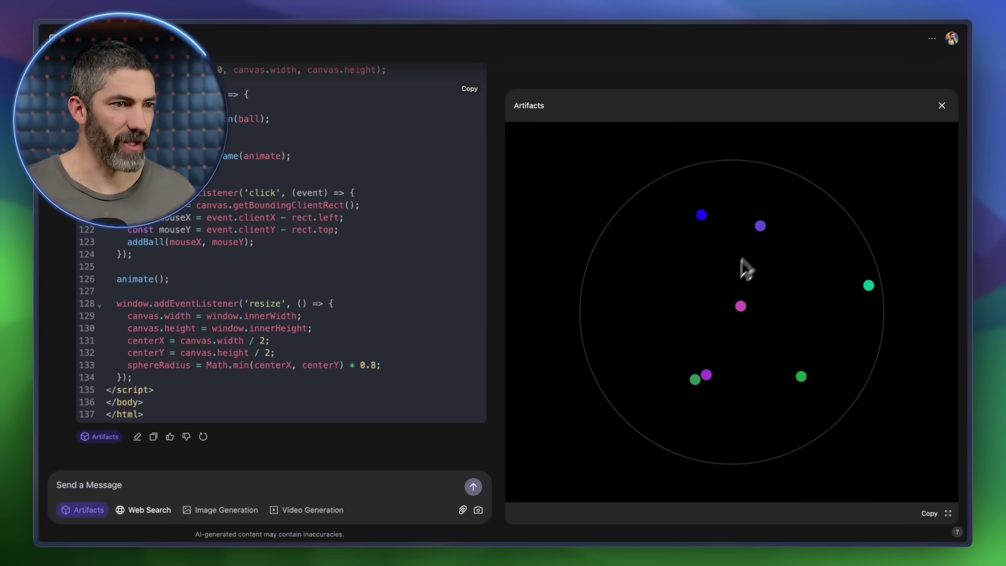
{"action": "left_click", "coordinate": [655, 315]}
{"action": "left_click", "coordinate": [723, 336]}
{"action": "left_click", "coordinate": [763, 360]}
{"action": "left_click", "coordinate": [775, 314]}
{"action": "left_click", "coordinate": [781, 292]}
{"action": "left_click", "coordinate": [744, 320]}
{"action": "left_click", "coordinate": [716, 345]}
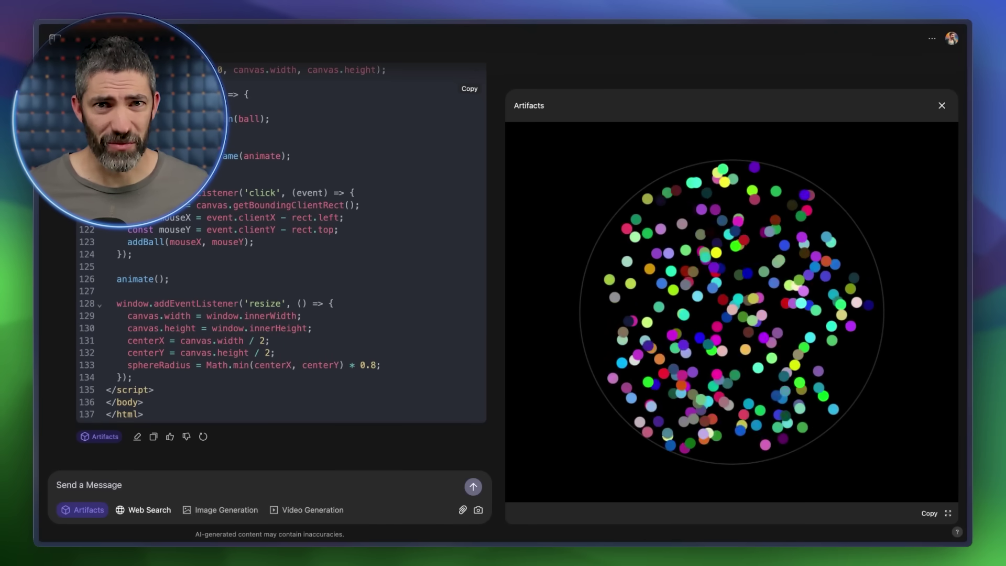
Step: In a new chat, request a p5.js animation of multi-colored falling letters with realistic physics, Earth's gravity, collision detection and dynamic screen-size adaptation
{"action": "left_click", "coordinate": [80, 39]}
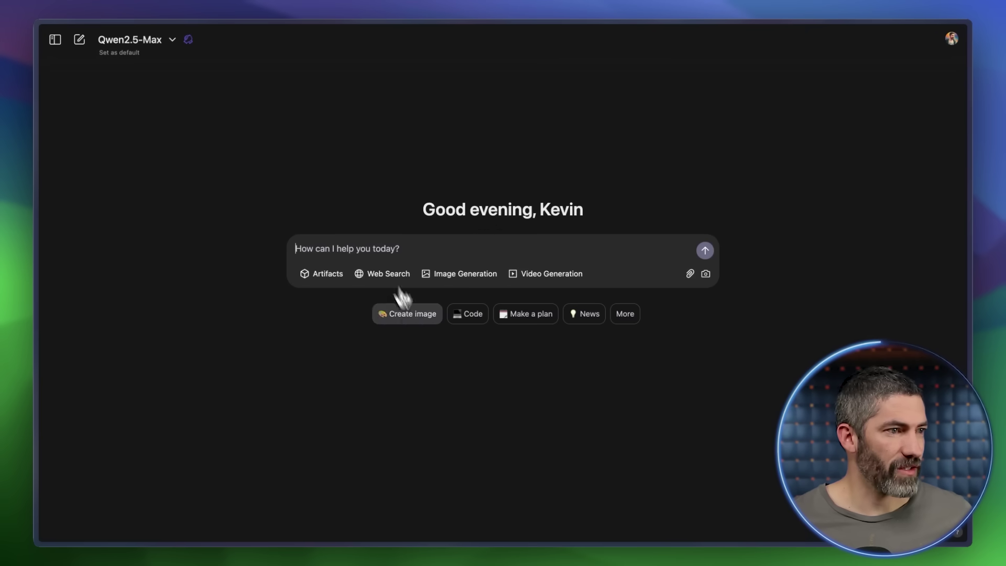
{"action": "left_click", "coordinate": [316, 248]}
{"action": "type", "text": "Create an animation of falling letters with realistic physics to implement in p5.js. The letters should: Be multi-colored Appear randomly at the top of the screen with varying sizes Fall under Earth's gravity (9.8 m/s²) Have collision detection based on their actual letter shapes Interact with other letters, ground, and screen boundaries Have density properties similar to water Dynamically adapt to screen size changes Display on a dark background."}
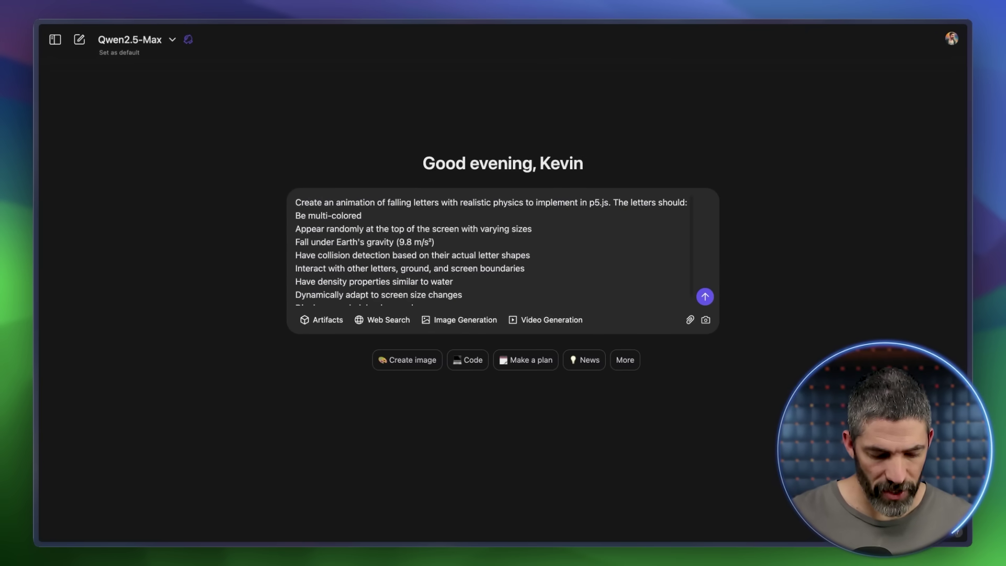
{"action": "left_click", "coordinate": [706, 296]}
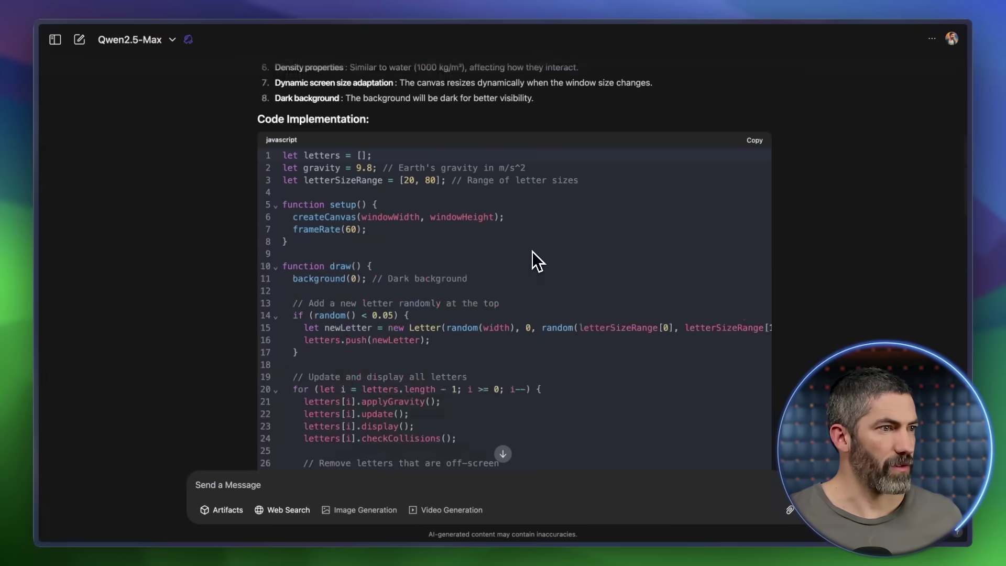
Step: Look through the generated falling-letters code and run it as a sketch in the p5.js web editor
{"action": "scroll", "coordinate": [532, 251], "scroll_direction": "up", "scroll_amount": 10}
{"action": "scroll", "coordinate": [532, 251], "scroll_direction": "down", "scroll_amount": 15}
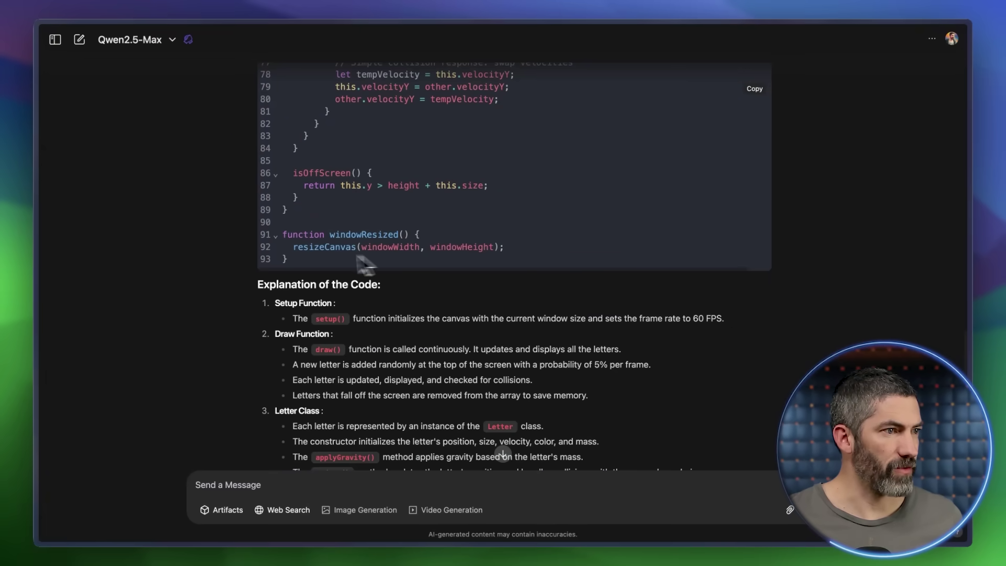
{"action": "scroll", "coordinate": [617, 203], "scroll_direction": "up", "scroll_amount": 15}
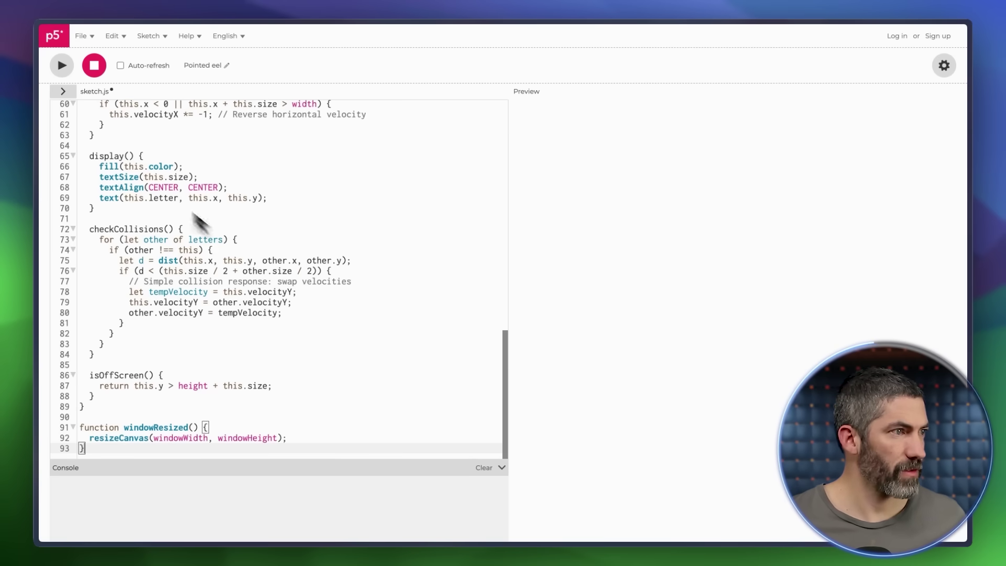
{"action": "left_click", "coordinate": [66, 74]}
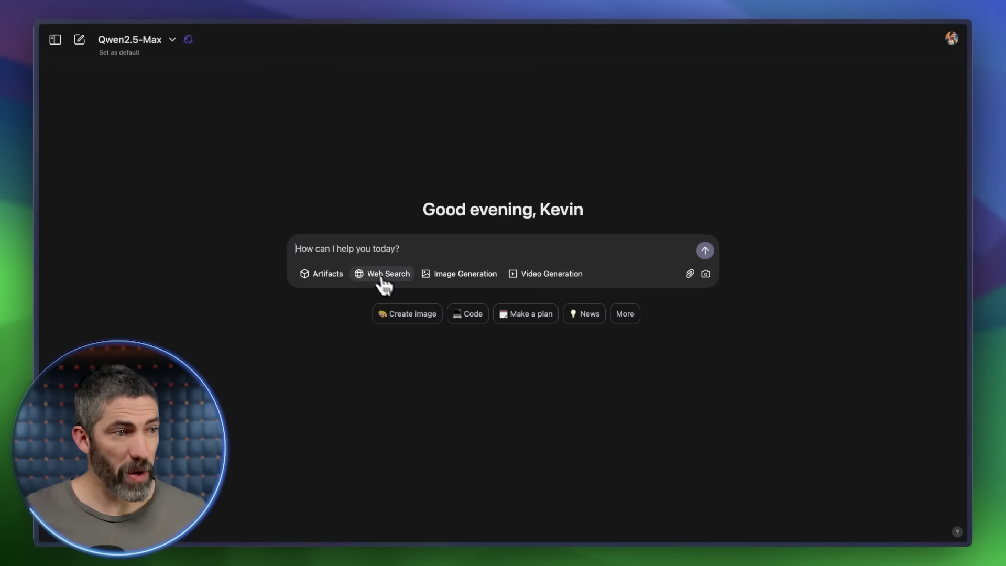
Step: With Web Search enabled in Qwen Chat, ask "Who is playing in the Super Bowl this weekend?" and check the answer against Google
{"action": "left_click", "coordinate": [381, 275]}
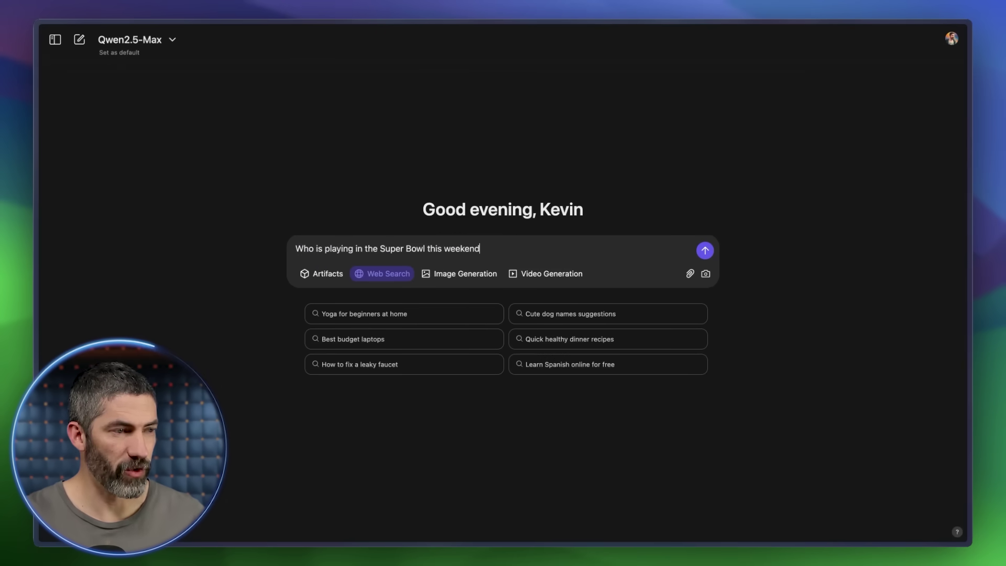
{"action": "type", "text": "?"}
{"action": "key", "text": "Return"}
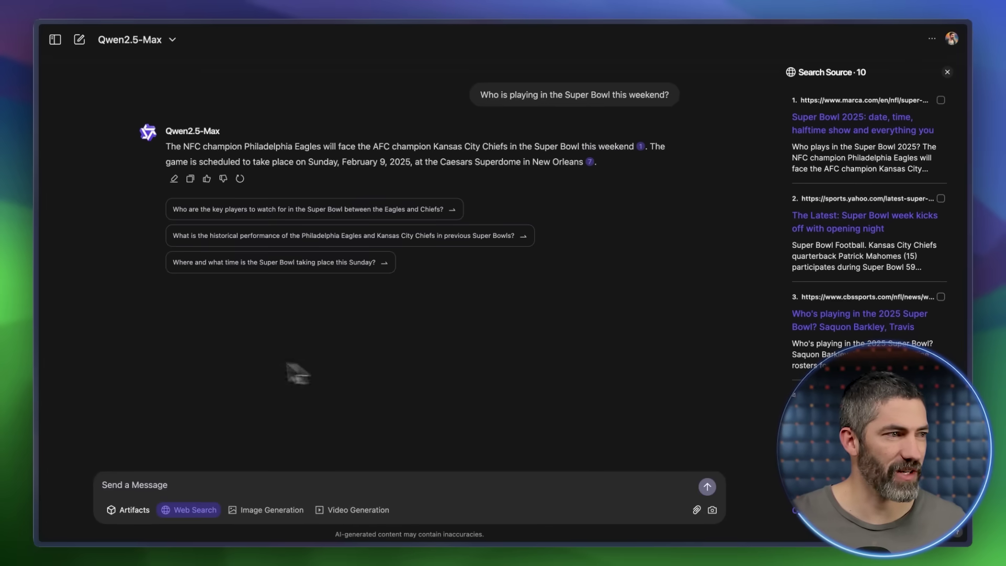
{"action": "mouse_move", "coordinate": [31, 314]}
{"action": "left_click", "coordinate": [115, 362]}
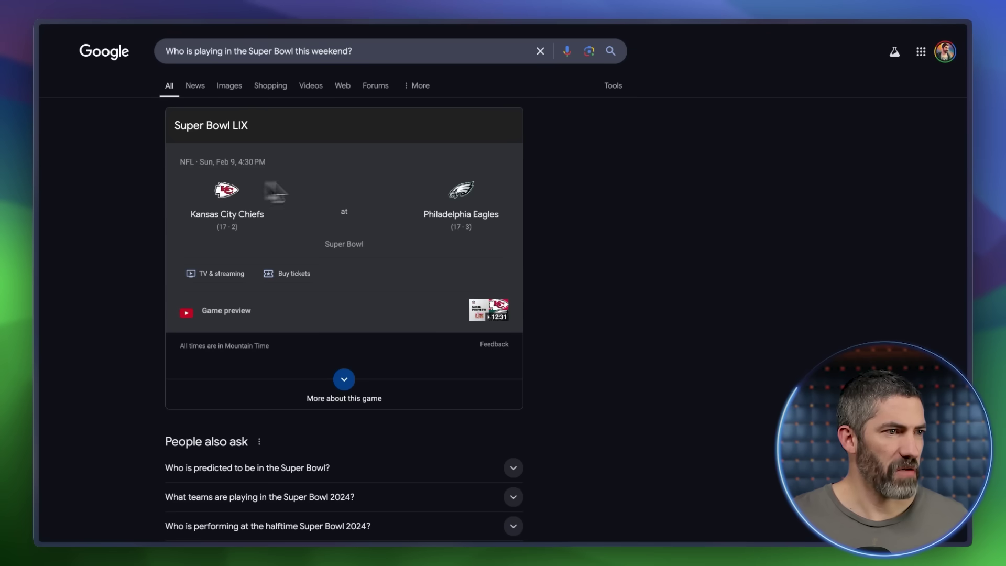
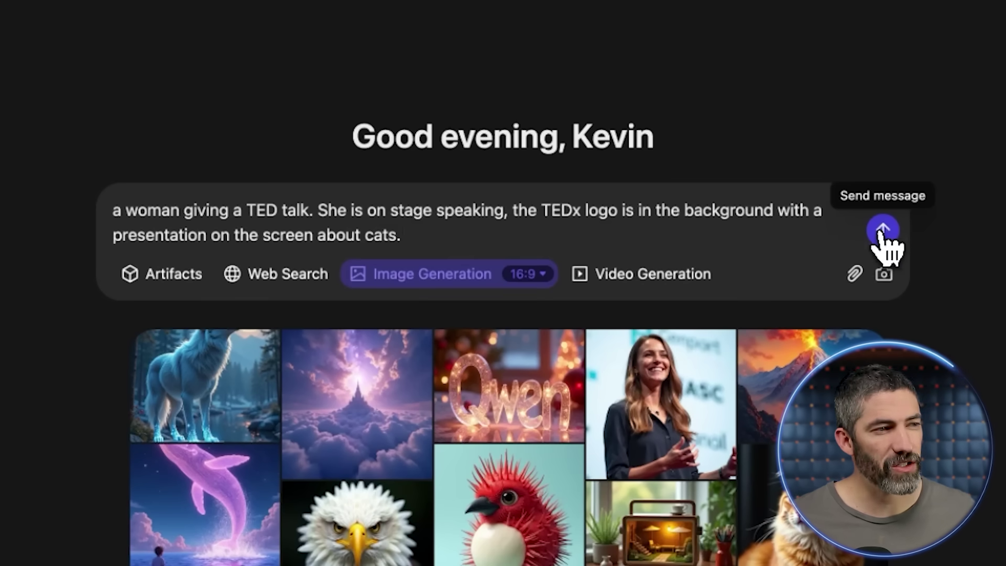
Step: Generate a 16:9 image of a woman giving a TEDx talk about cats and inspect the picture enlarged
{"action": "left_click", "coordinate": [885, 231]}
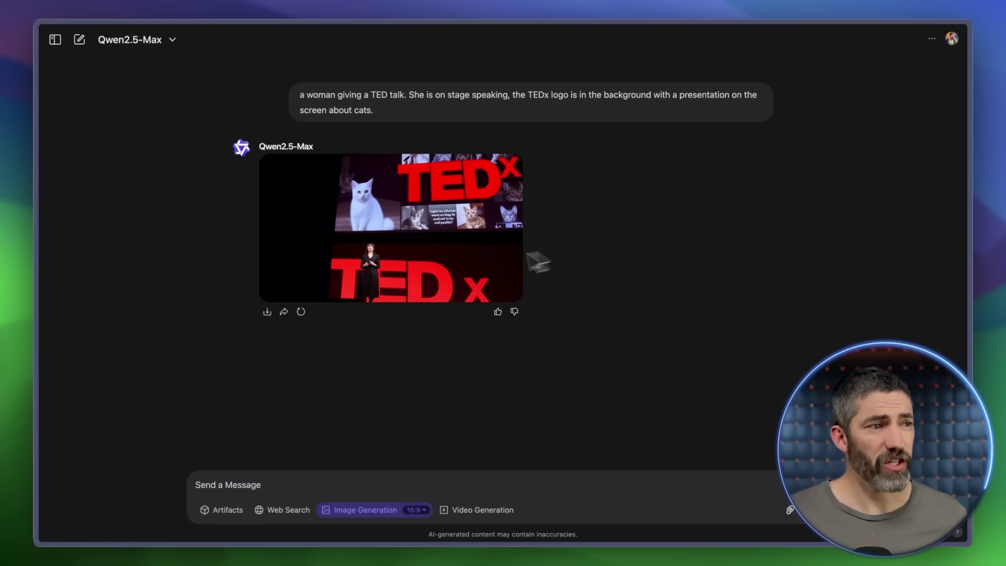
{"action": "left_click", "coordinate": [435, 268]}
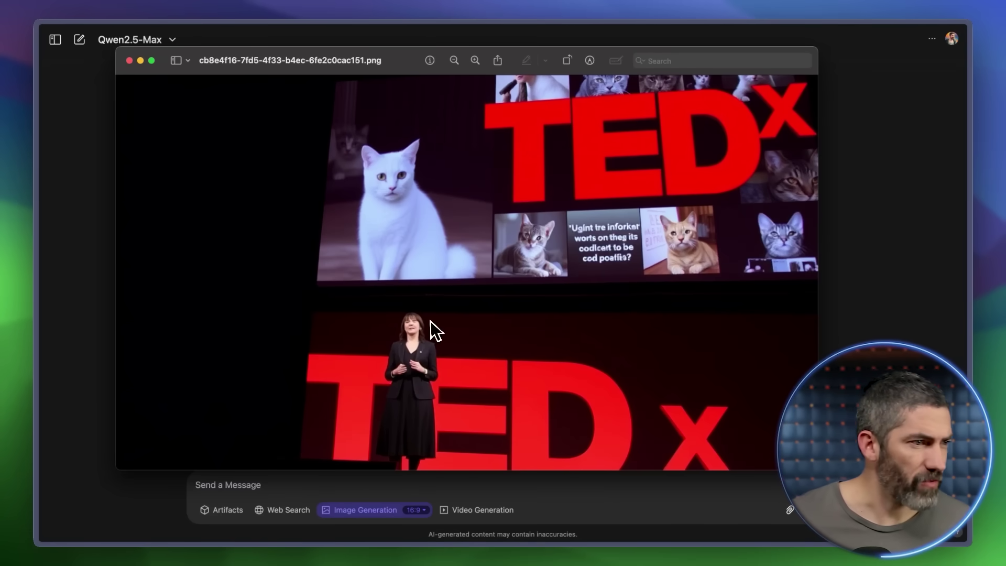
{"action": "left_click", "coordinate": [129, 60]}
Step: Generate and regenerate an image of a red sphere on a blue cube with a green triangle, dog and cat, then resubmit the prompt at 1:1
{"action": "type", "text": "Photo of a red sphere on top of a blue cube. Behind the is a green triangle, on the right is a dog, on the left is a cat"}
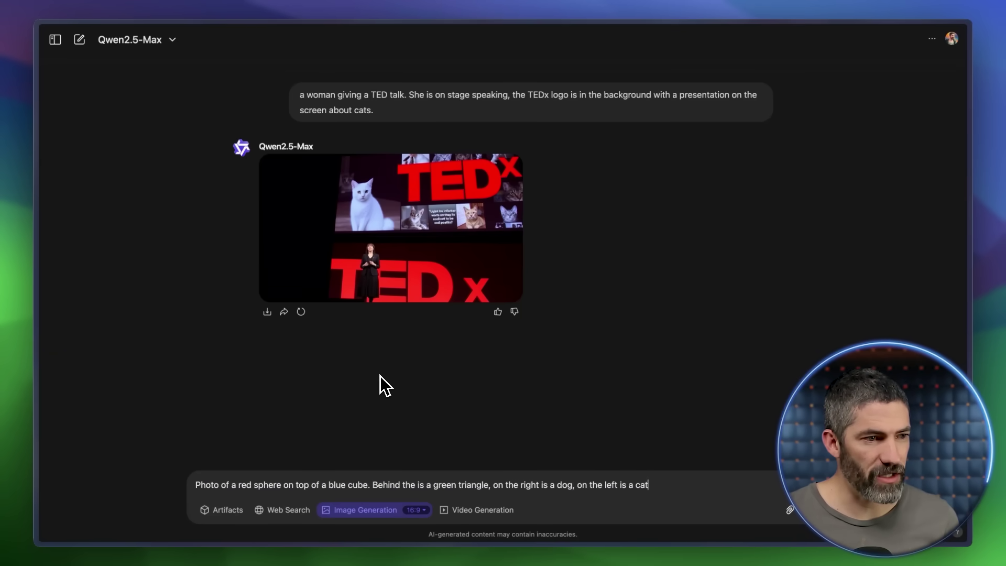
{"action": "key", "text": "Return"}
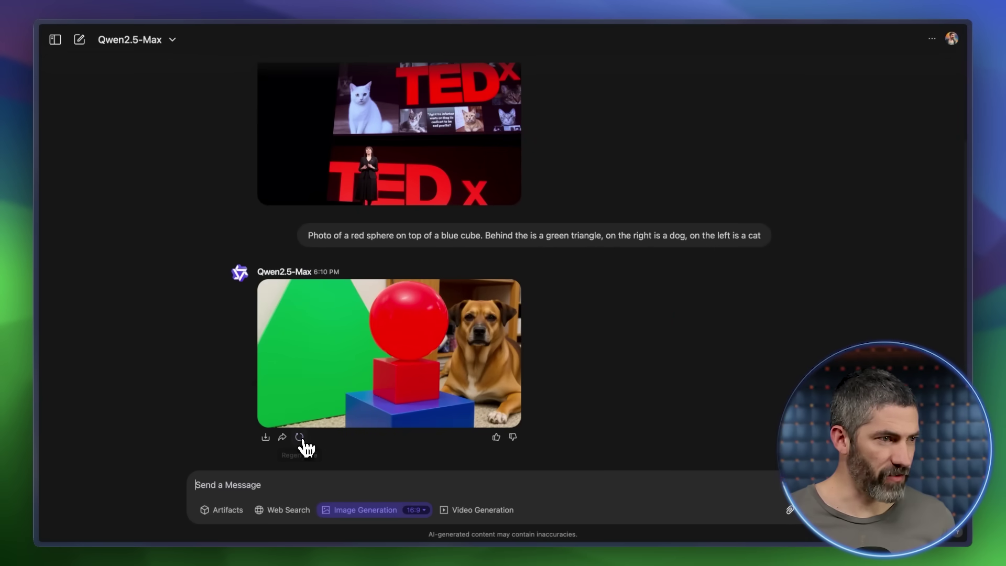
{"action": "left_click", "coordinate": [300, 438]}
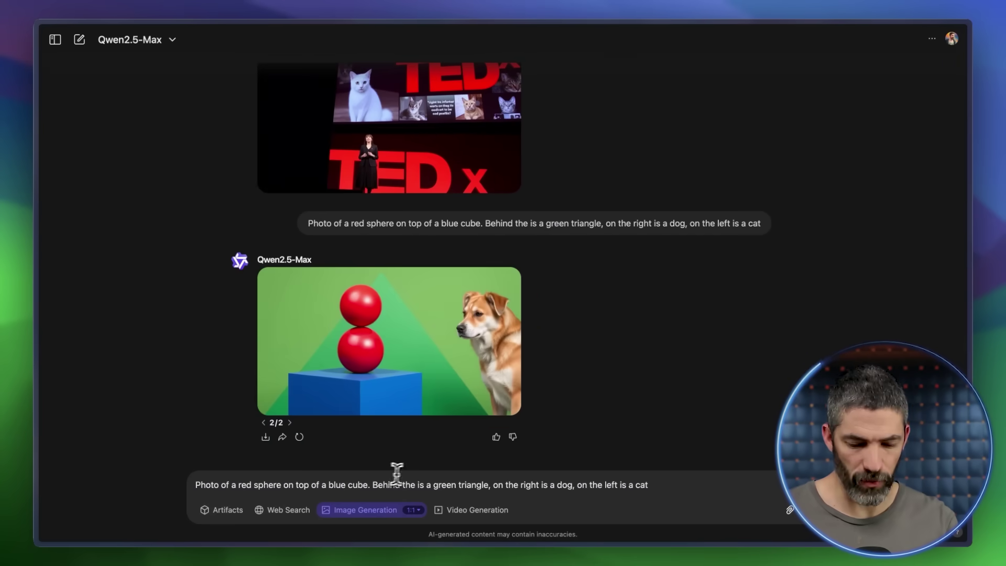
{"action": "key", "text": "Return"}
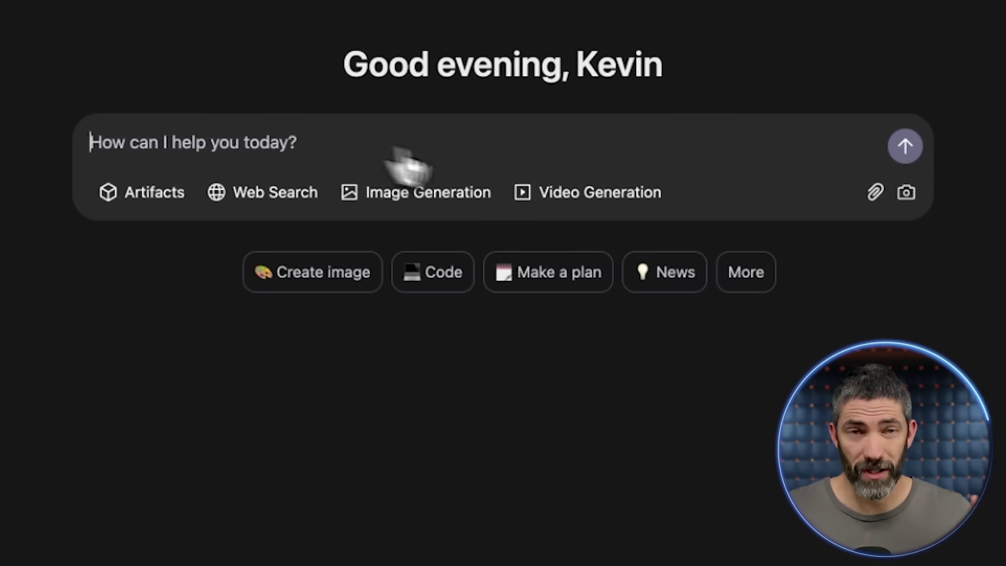
Step: Generate a 16:9 video of a mother cradling her newborn baby while the camera slowly moves in, and play the clip
{"action": "left_click", "coordinate": [565, 204]}
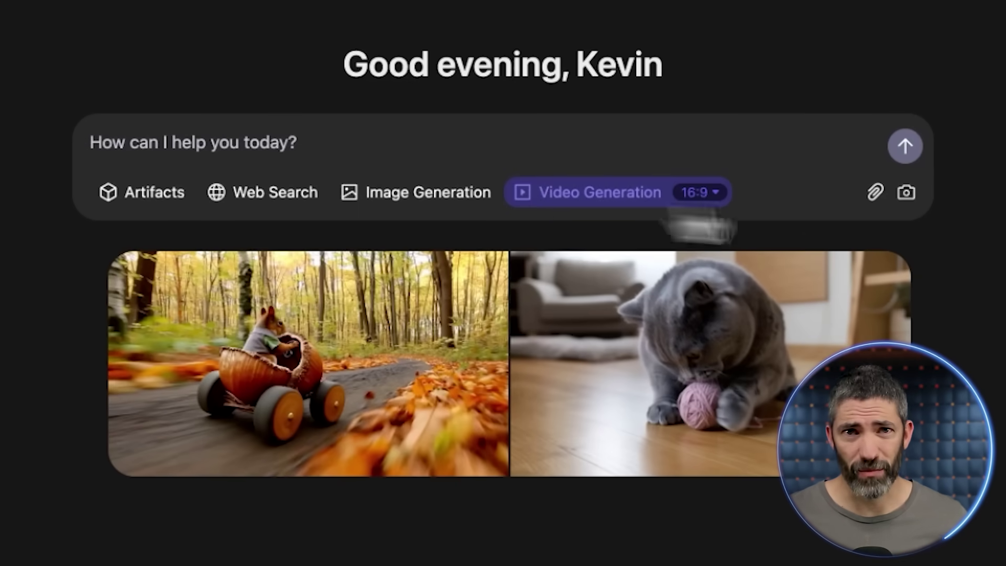
{"action": "mouse_move", "coordinate": [340, 403]}
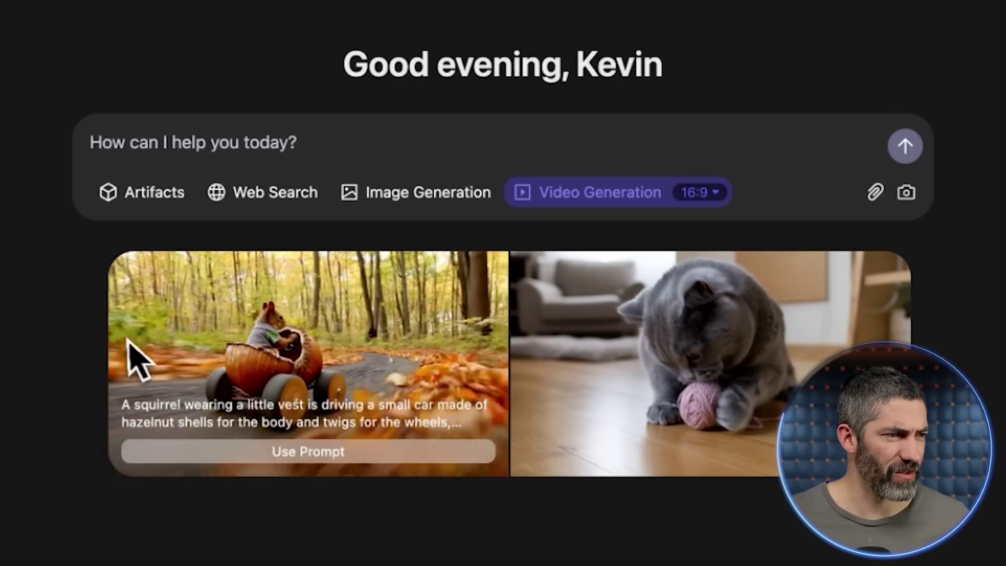
{"action": "type", "text": "A mother gently cradles her newborn baby. The camera slowly moves in, focusing on her peaceful expression as she looks down at the child in her arms."}
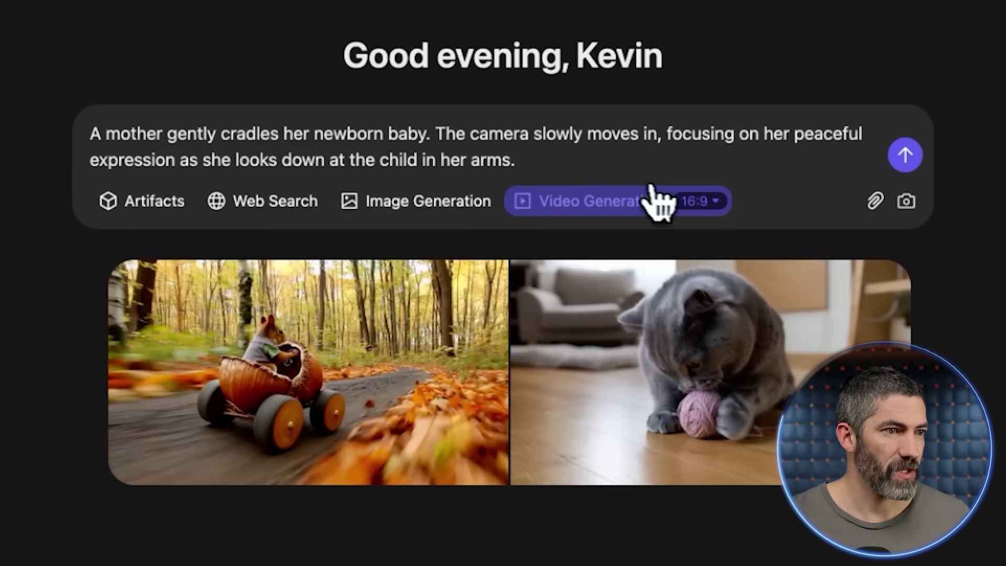
{"action": "left_click", "coordinate": [691, 213]}
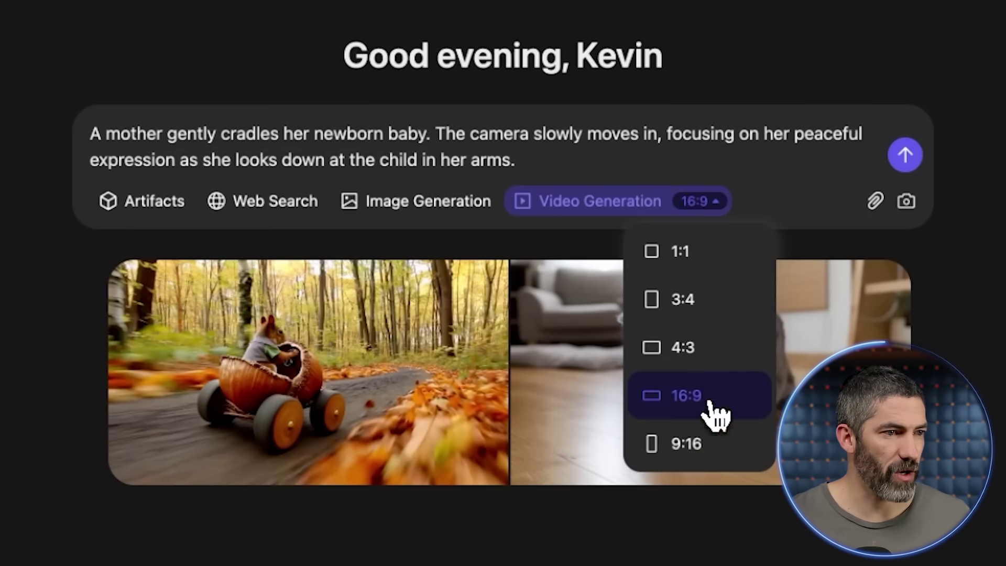
{"action": "left_click", "coordinate": [709, 404]}
{"action": "left_click", "coordinate": [900, 157]}
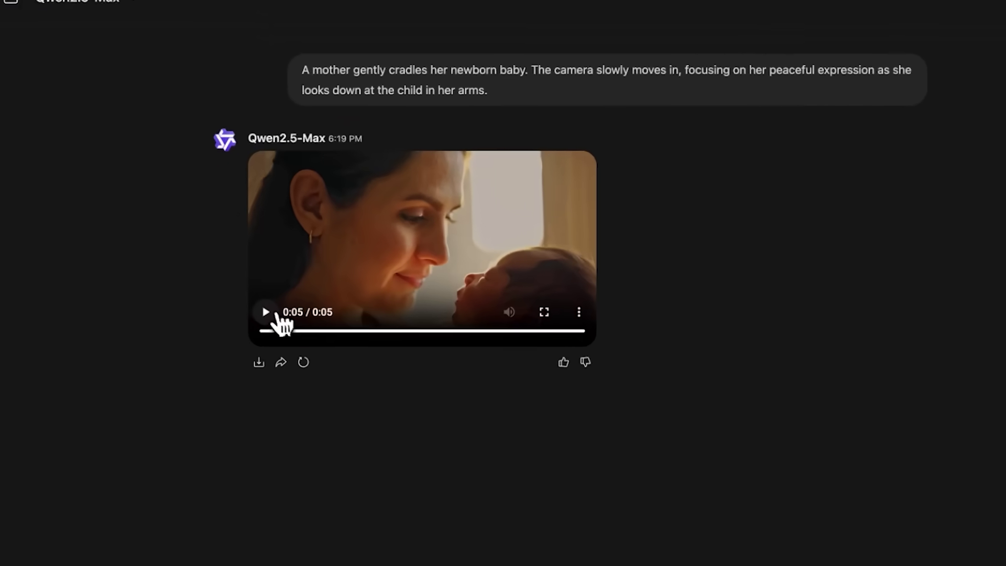
{"action": "left_click", "coordinate": [265, 312]}
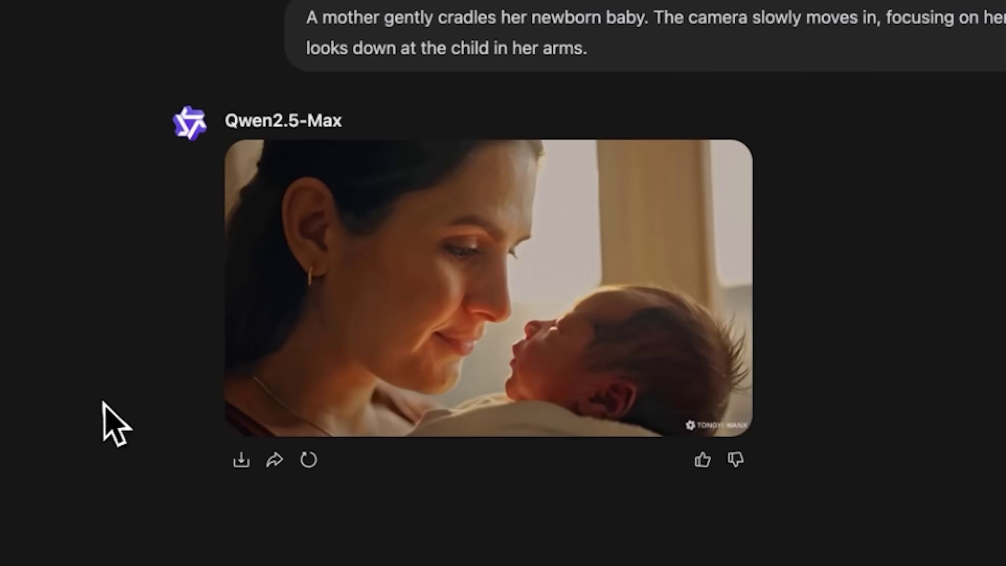